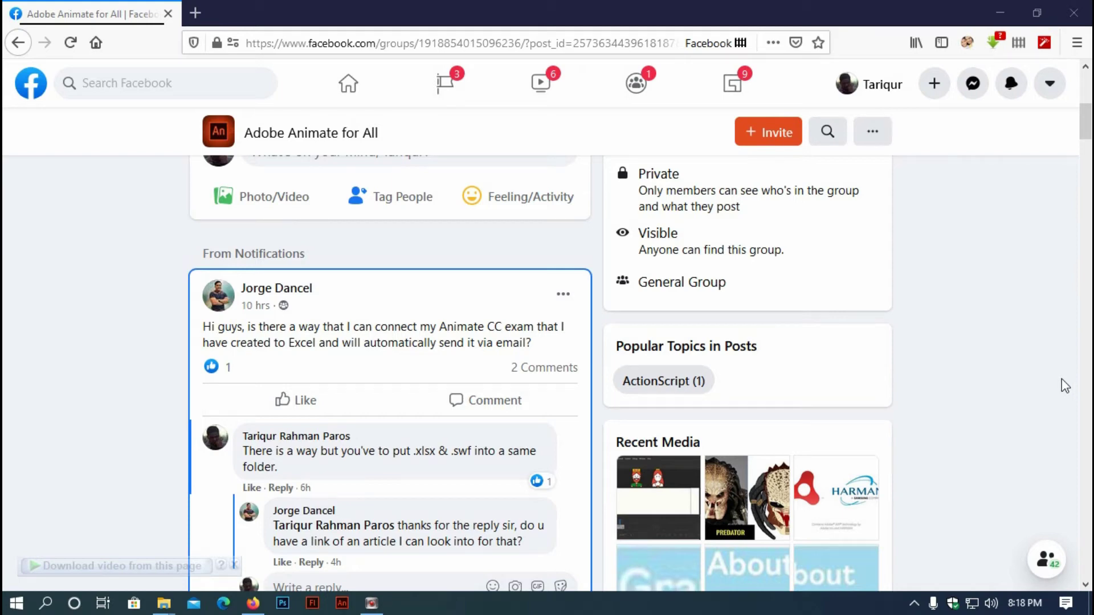
scroll(457, 488, up, 10)
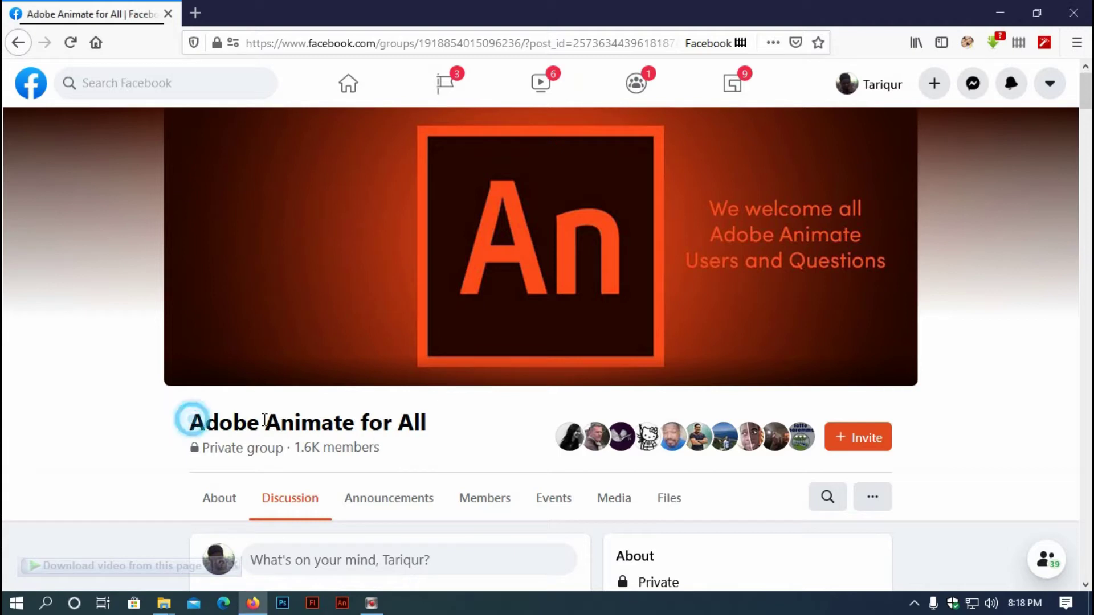
Step: Highlight the 'Adobe Animate for All' group name, then minimize Firefox and close the folder window
drag(185, 420, 443, 434)
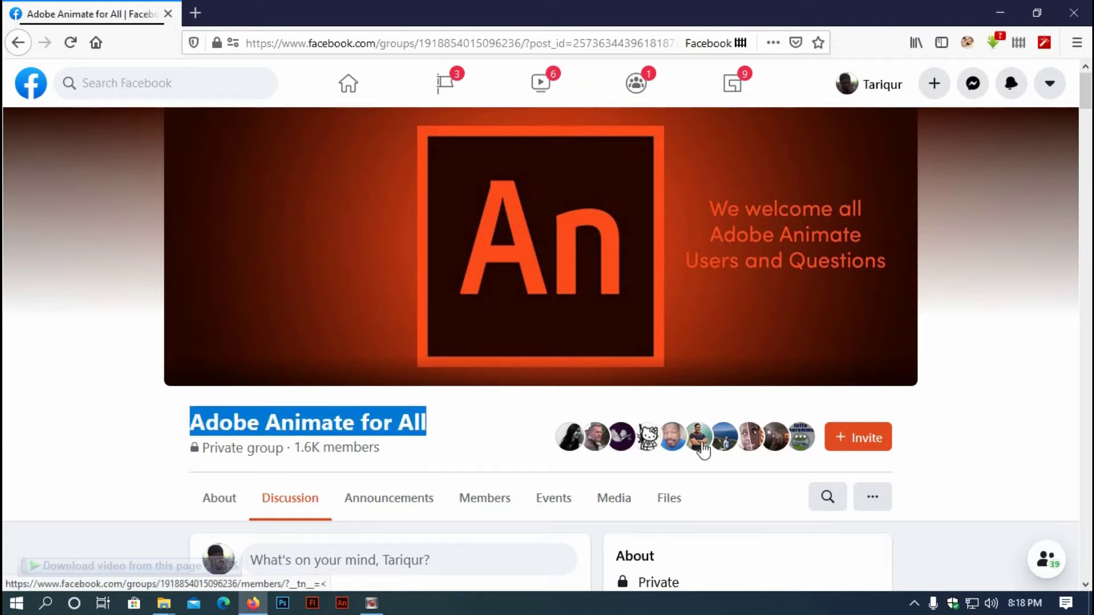
scroll(450, 450, down, 1)
scroll(449, 450, down, 2)
scroll(349, 401, down, 2)
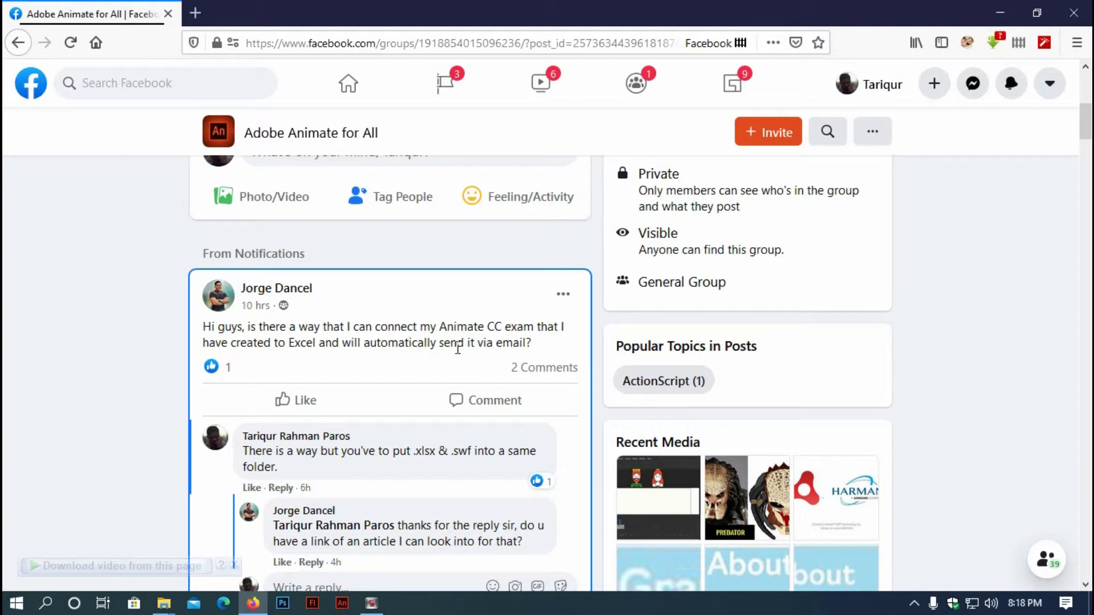
scroll(411, 378, down, 2)
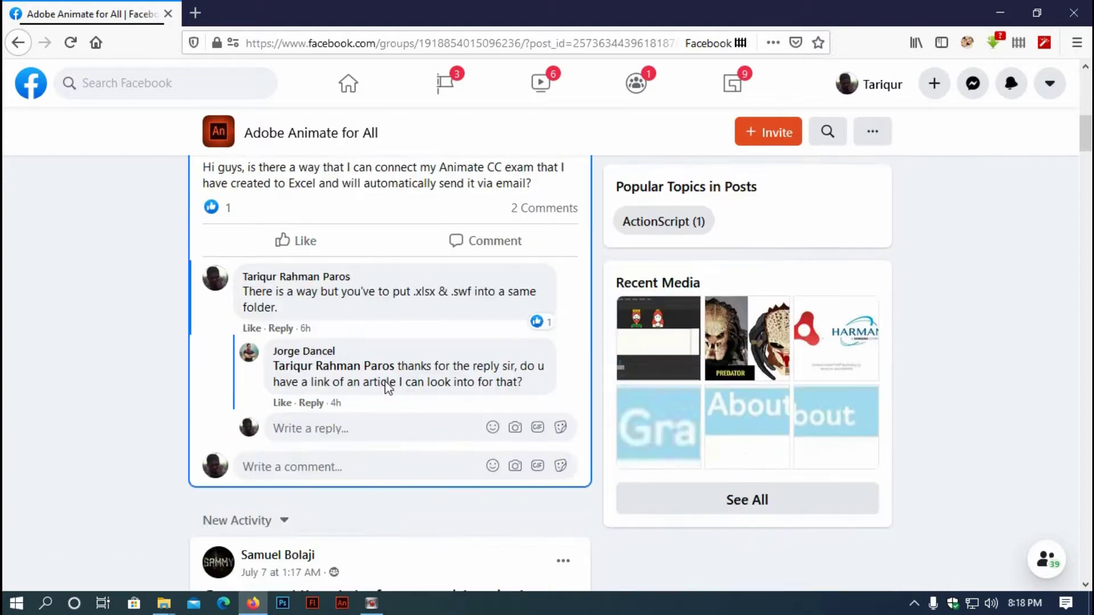
scroll(333, 321, up, 2)
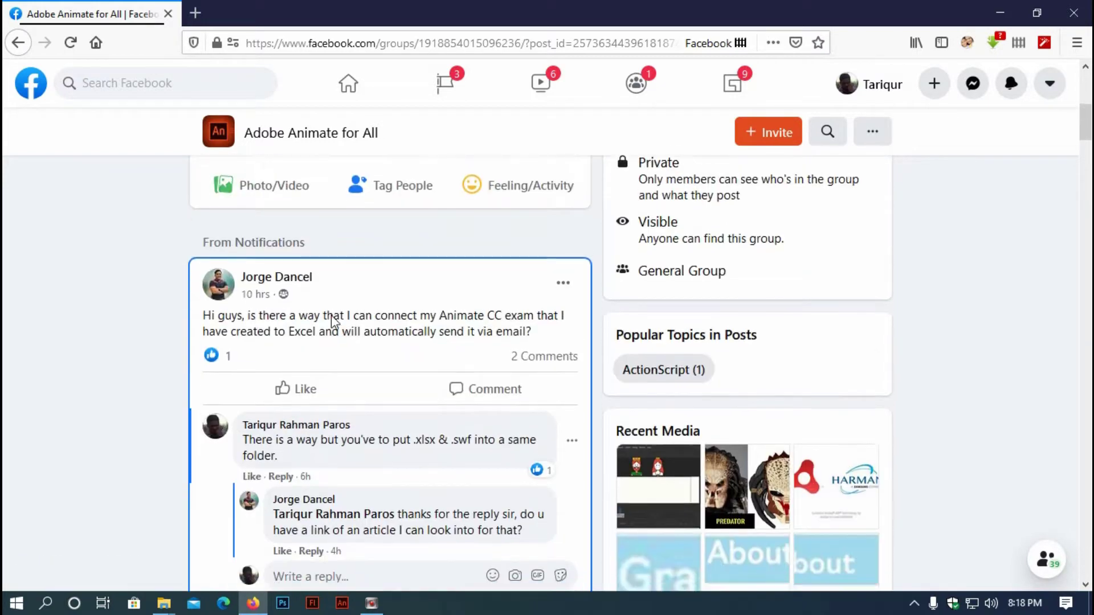
scroll(359, 359, down, 2)
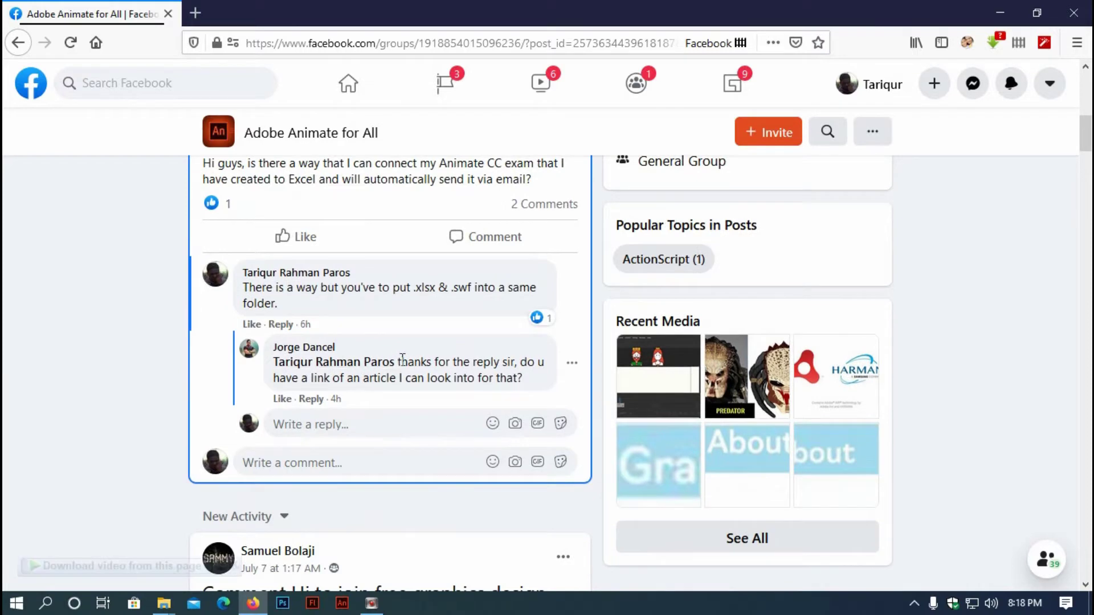
scroll(400, 344, up, 3)
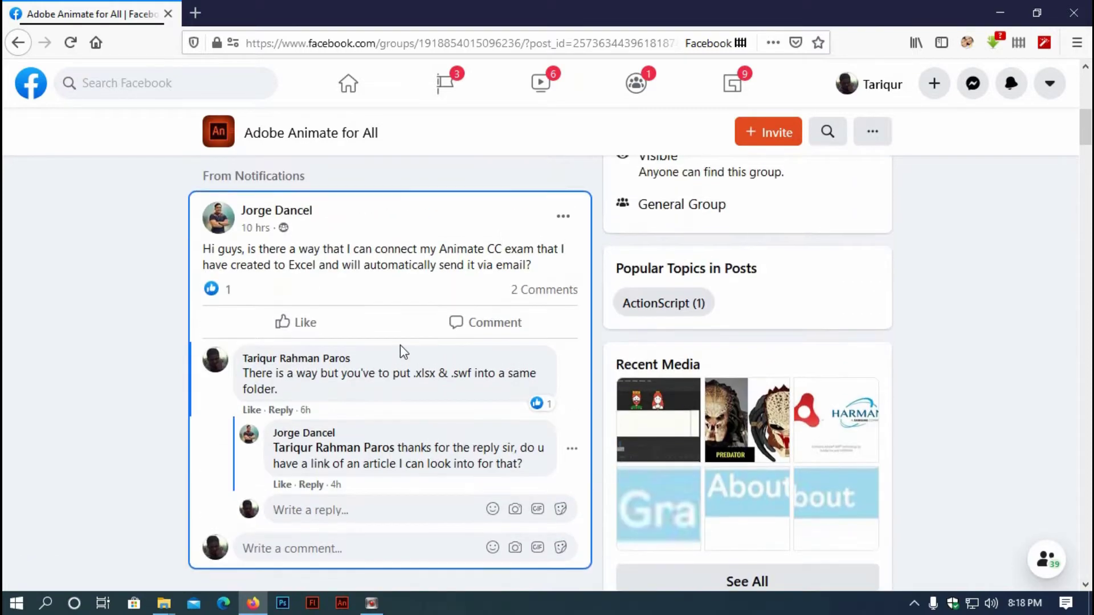
scroll(401, 345, down, 5)
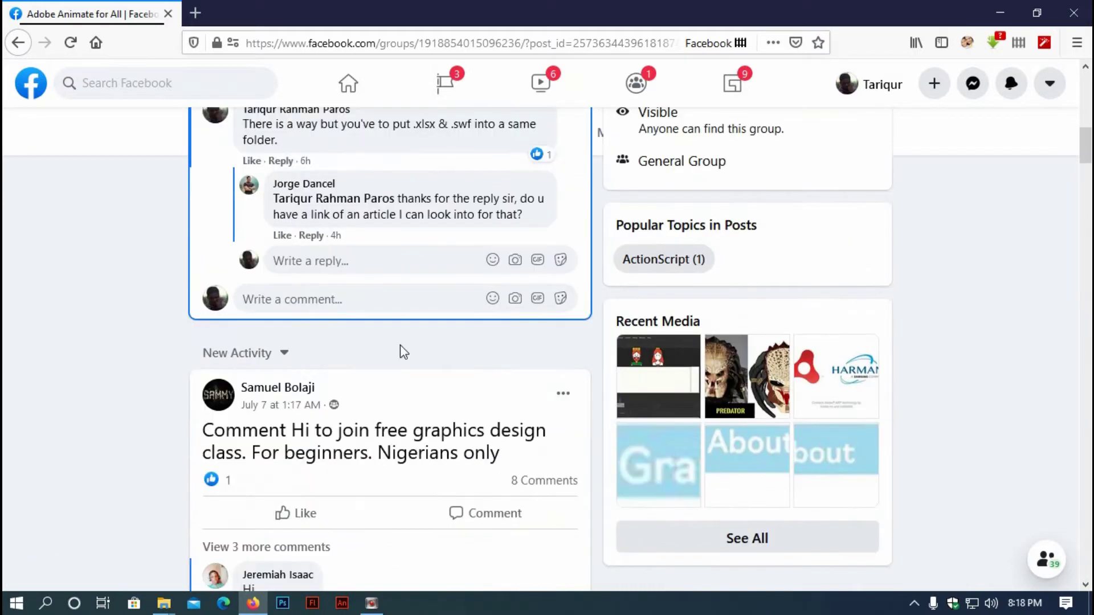
scroll(400, 345, up, 4)
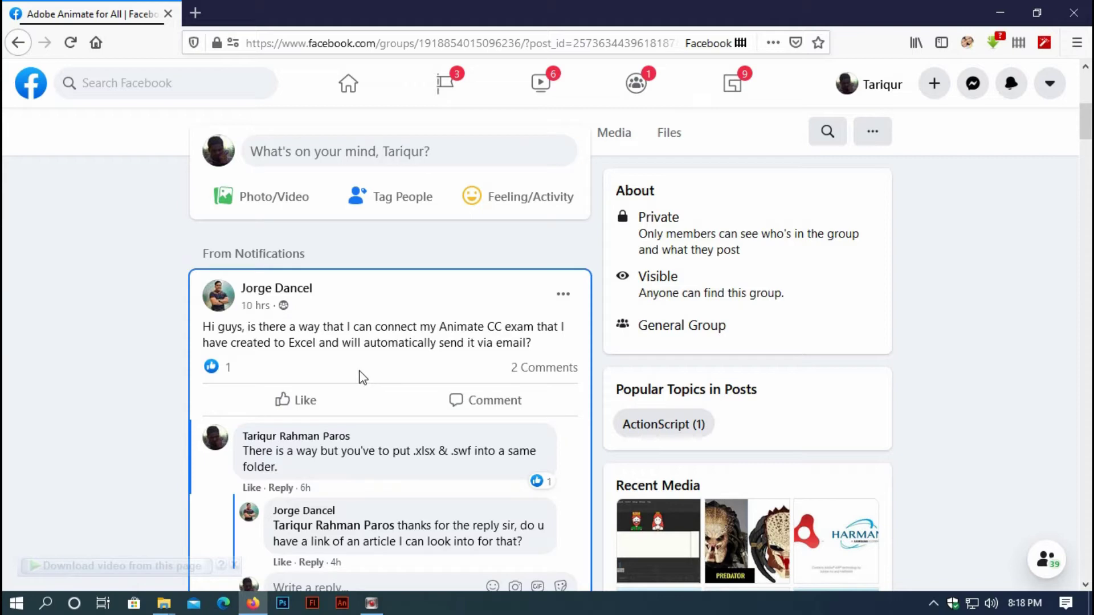
scroll(350, 367, down, 3)
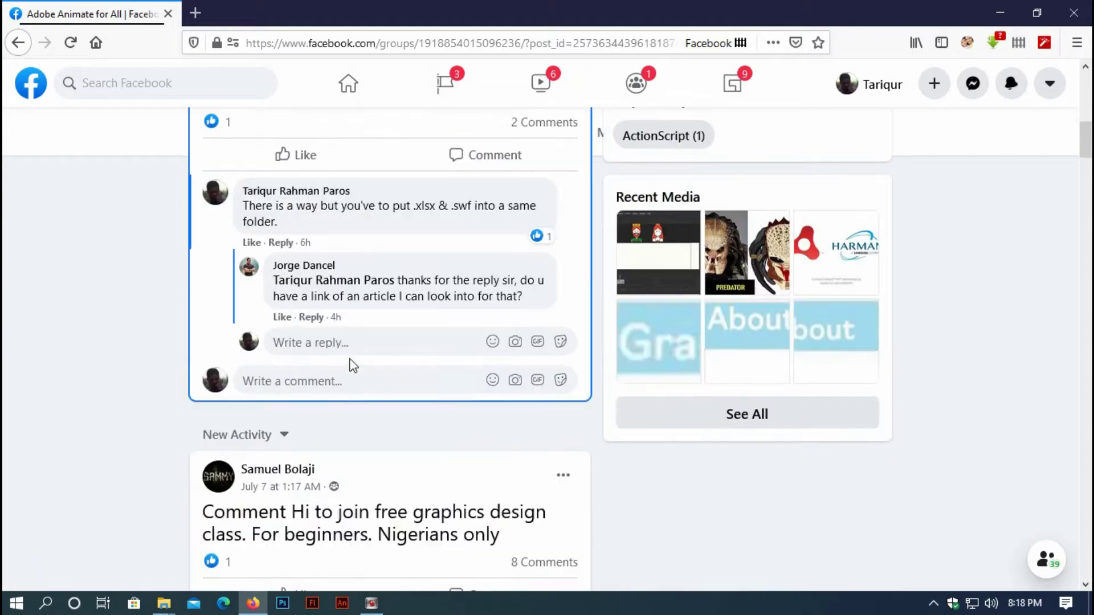
scroll(351, 366, down, 2)
scroll(350, 366, down, 4)
scroll(350, 366, up, 3)
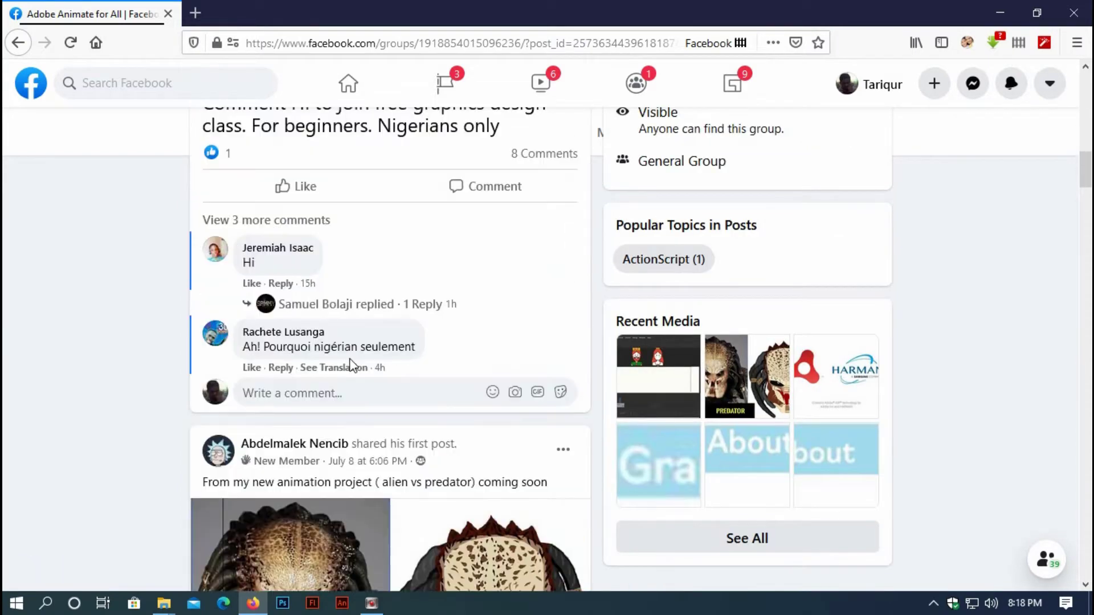
scroll(349, 362, up, 3)
scroll(374, 384, up, 3)
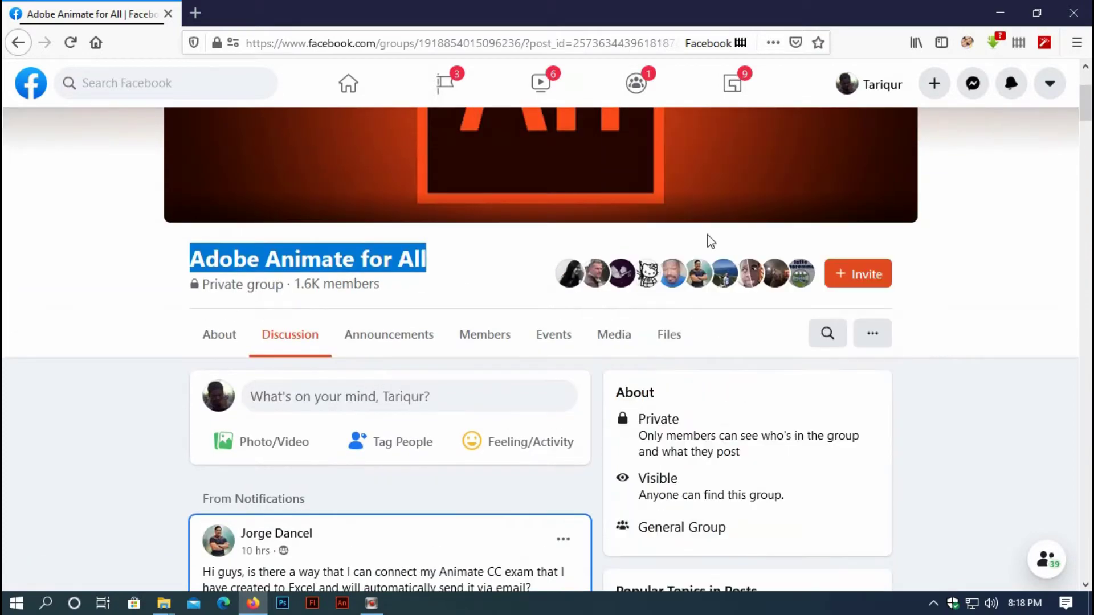
click(999, 13)
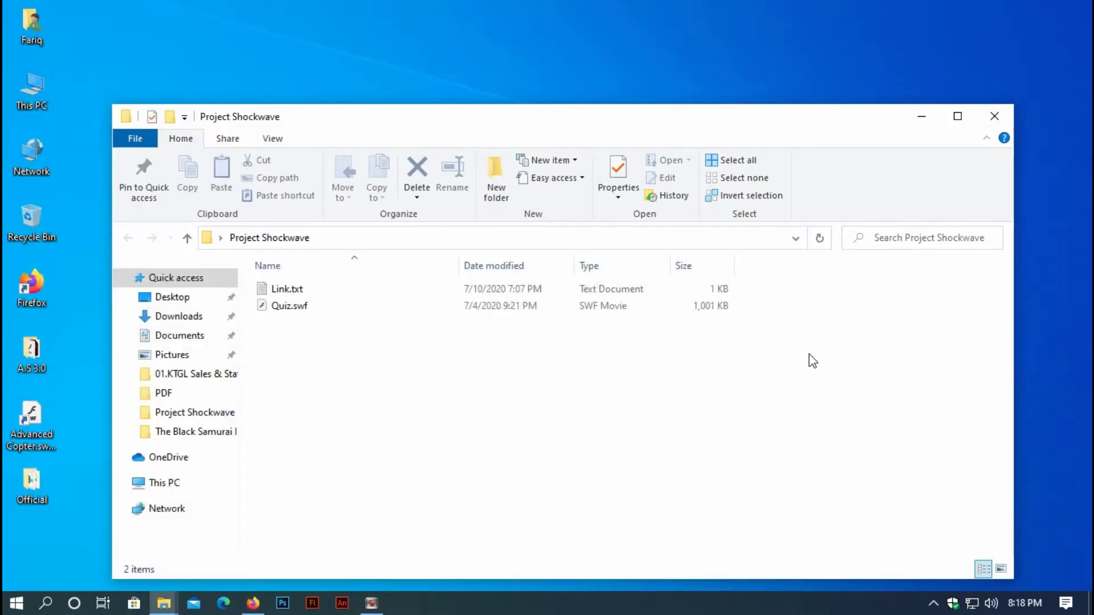
click(997, 120)
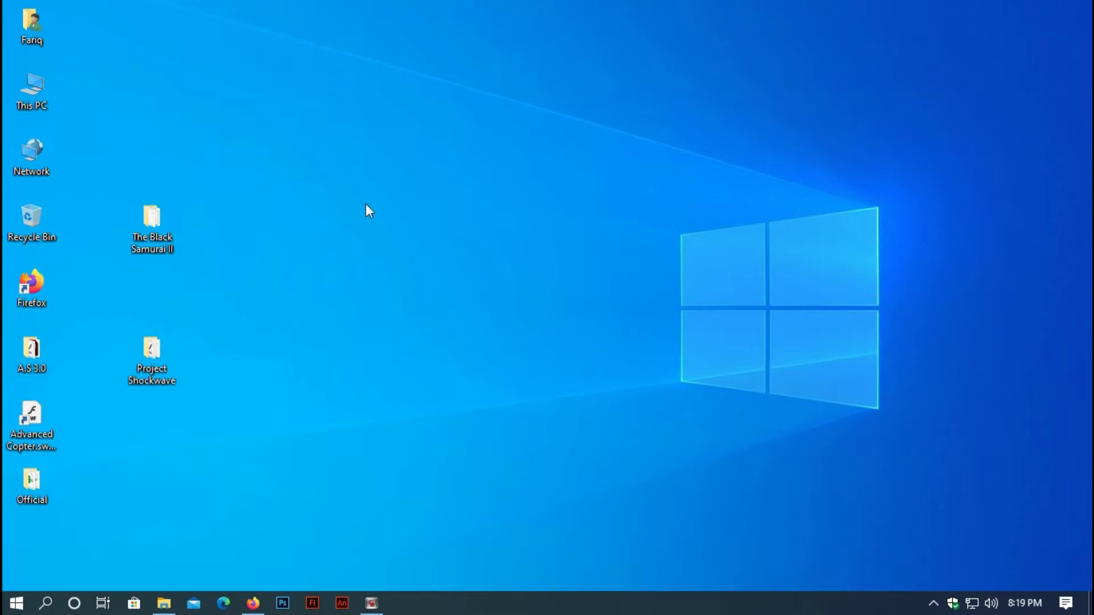
Step: Open the Project Shockwave desktop folder and run Quiz.swf
click(152, 363)
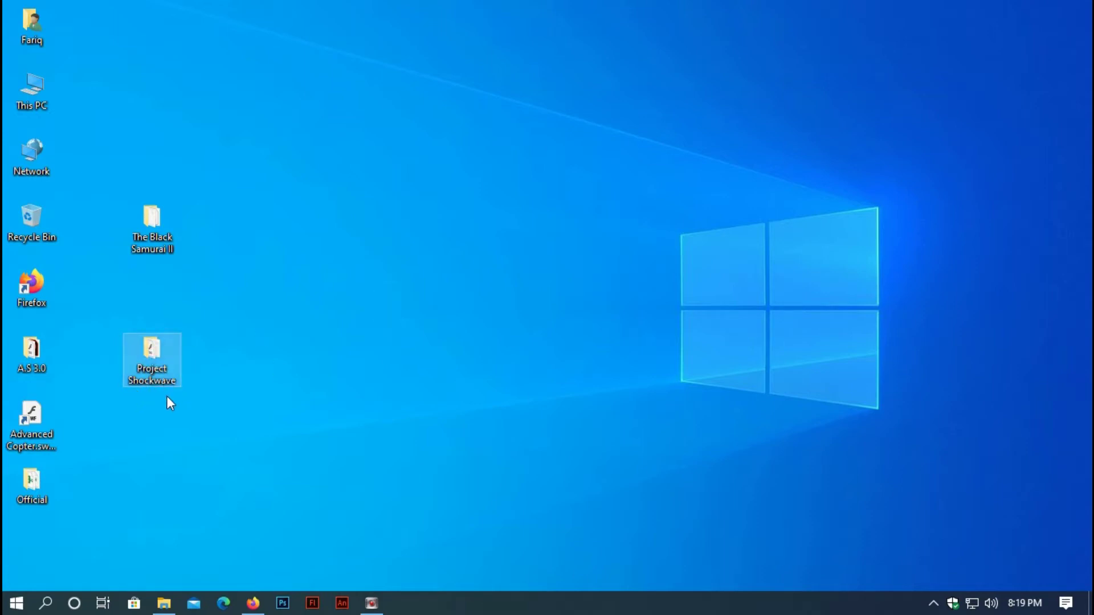
double_click(152, 351)
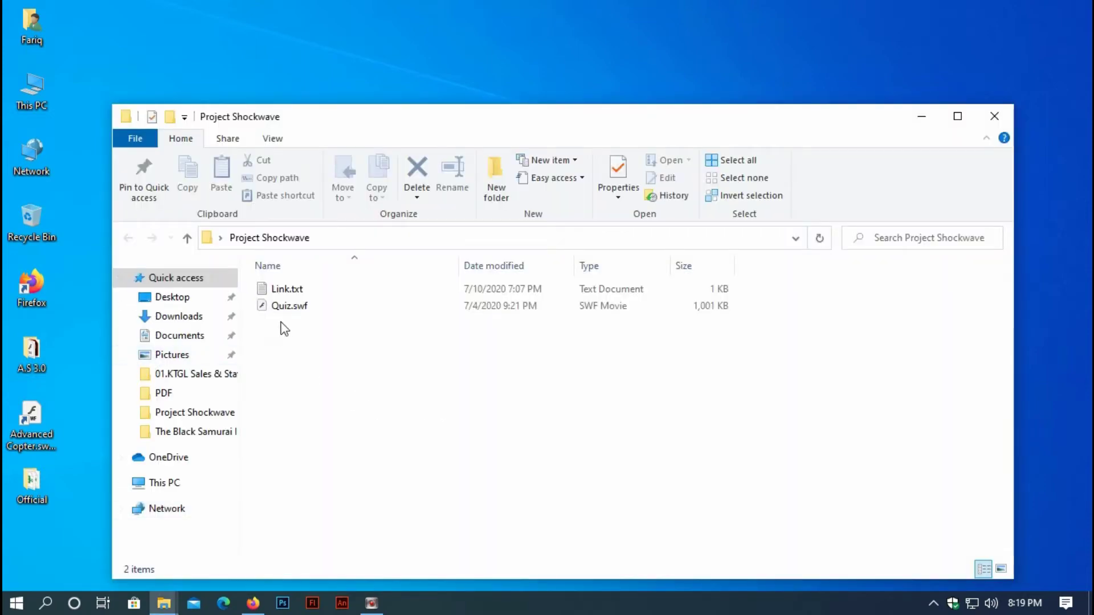
click(282, 310)
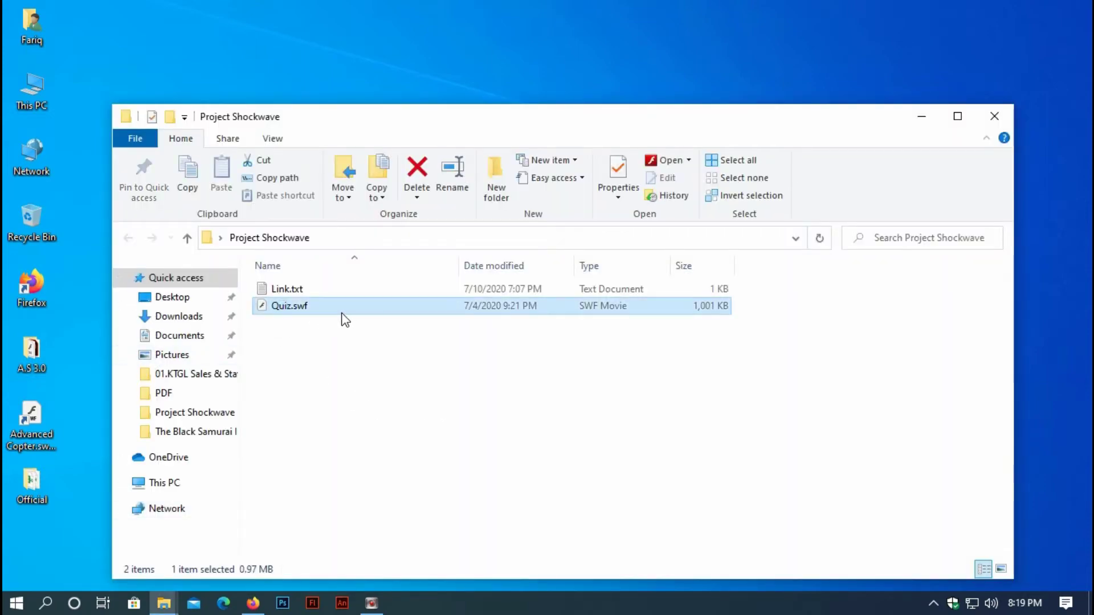
key(Return)
Step: Enter the quiz, answer Rajshahi and Jackfruit, then go back to the quiz menu
click(270, 201)
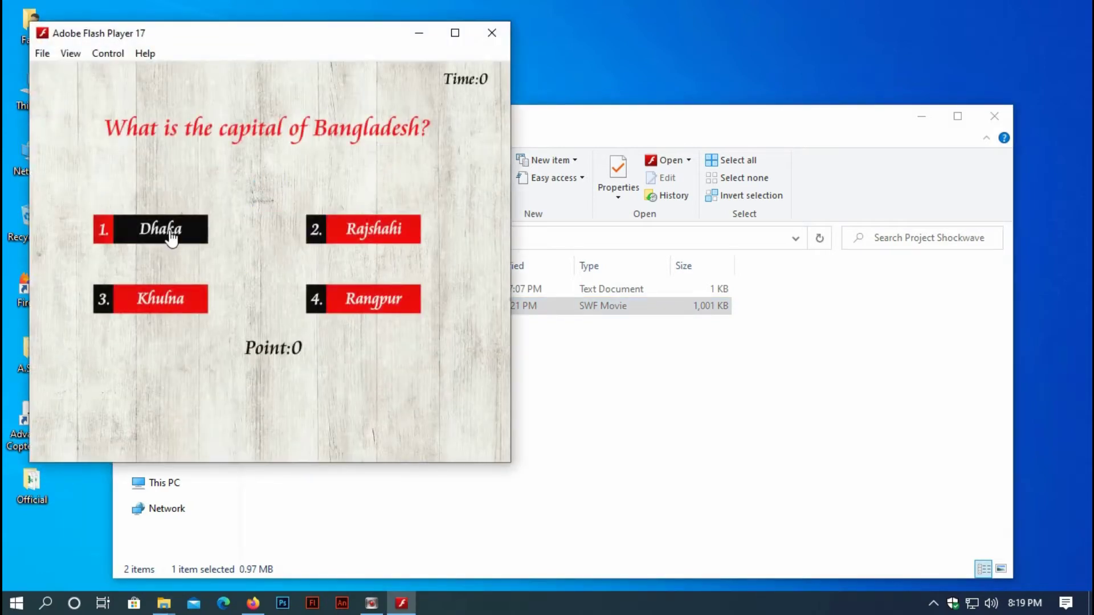
click(378, 239)
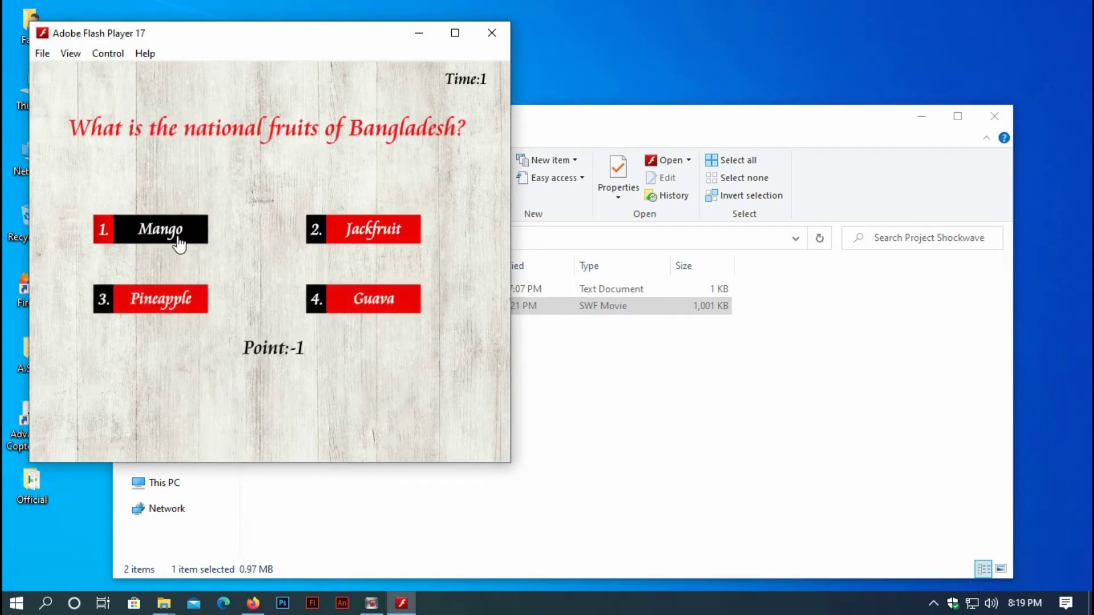
click(344, 235)
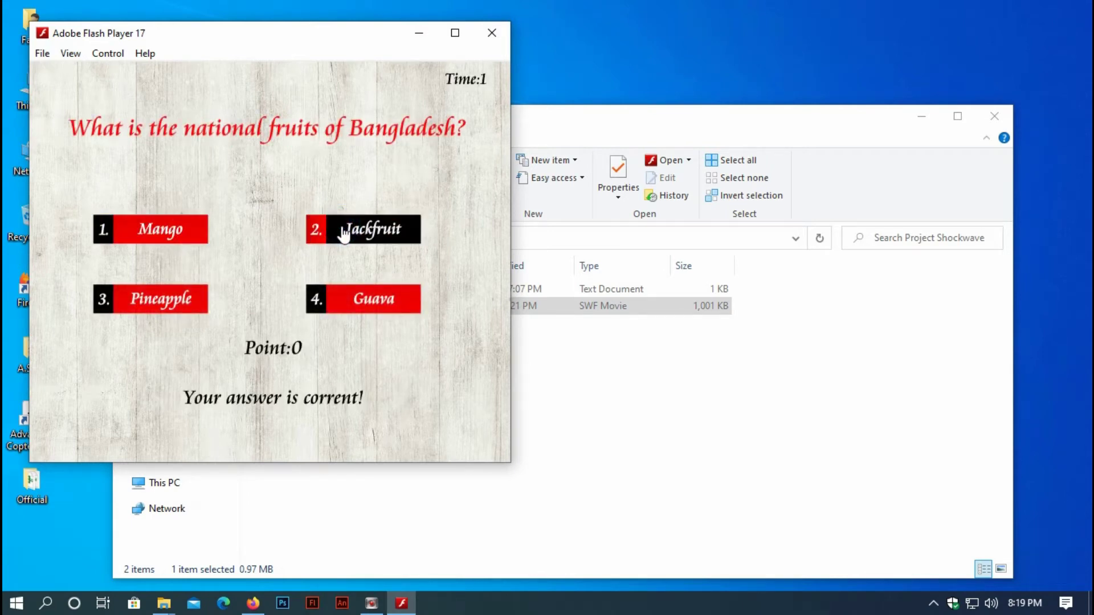
click(290, 246)
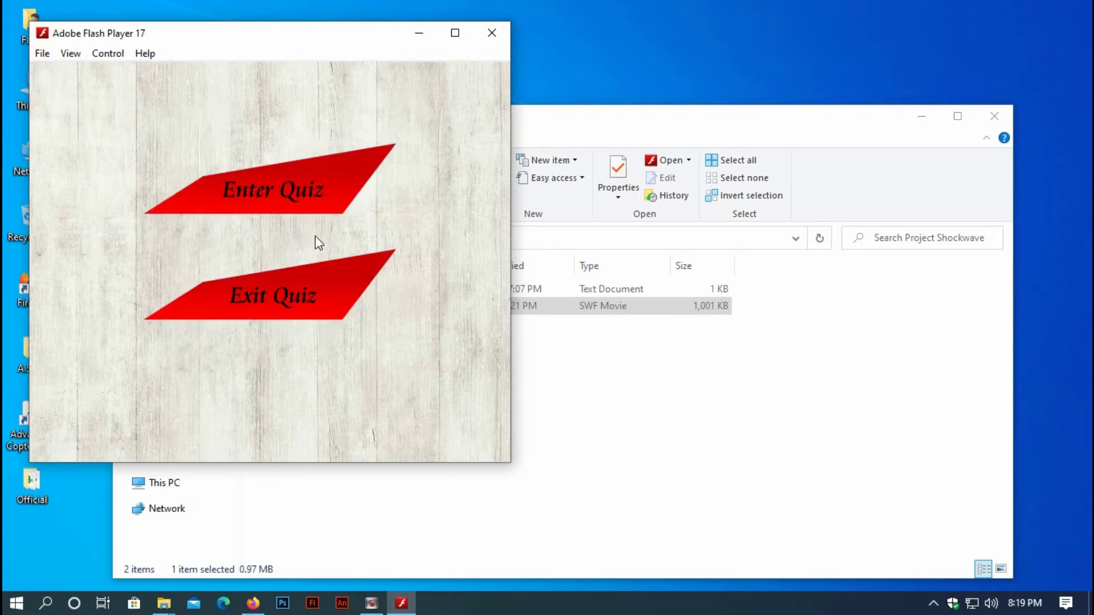
Step: Close the quiz, create a new Excel worksheet named Project.xlsx in the maximized folder, and open it
click(493, 33)
key(super+Up)
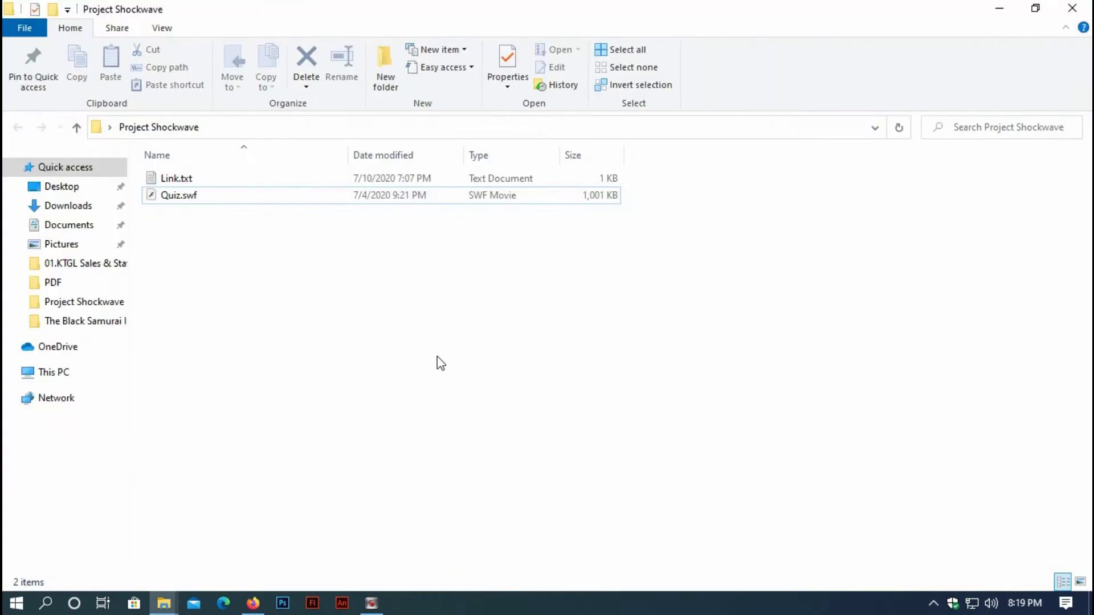
right_click(316, 250)
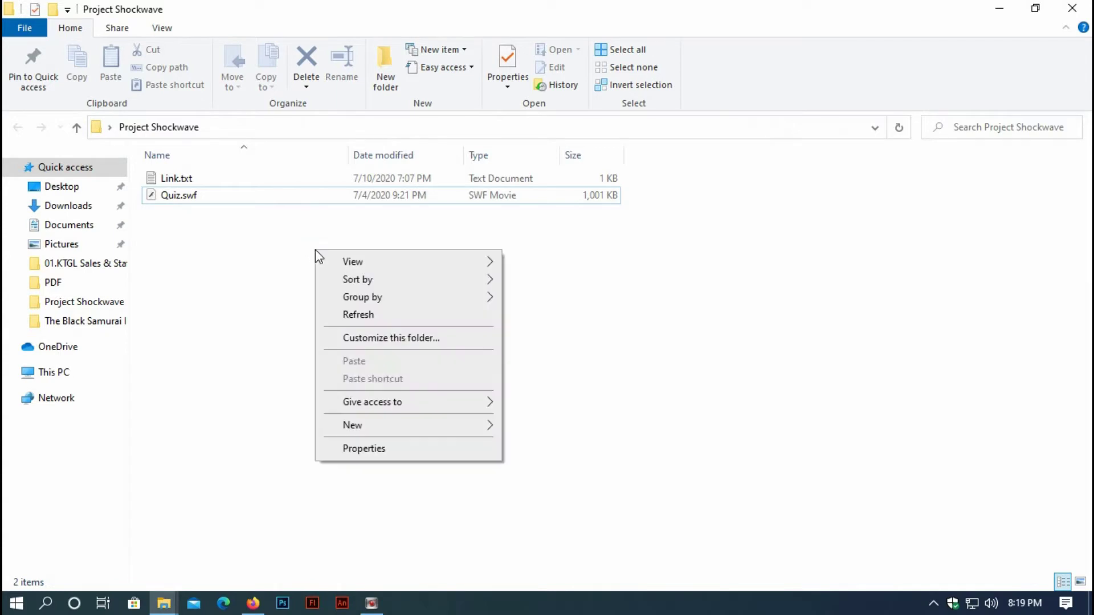
mouse_move(368, 425)
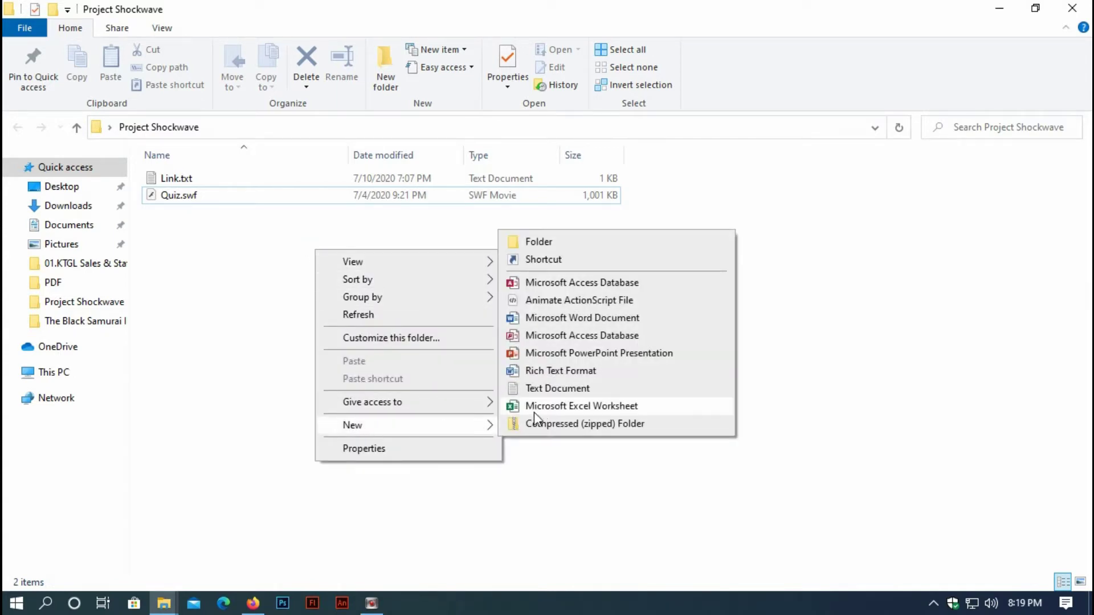
click(528, 409)
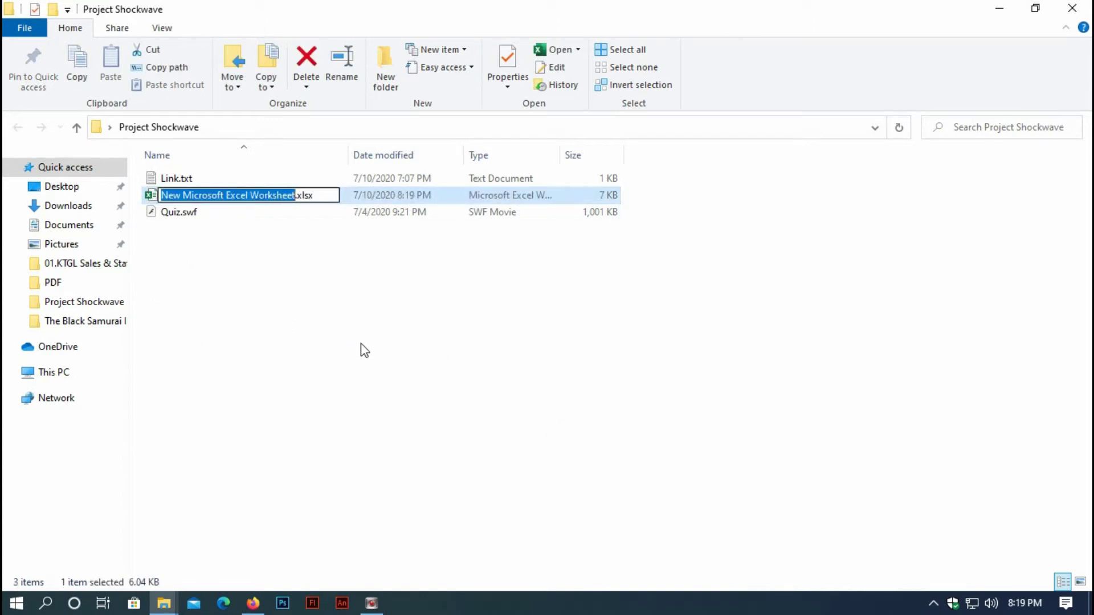
text(Project)
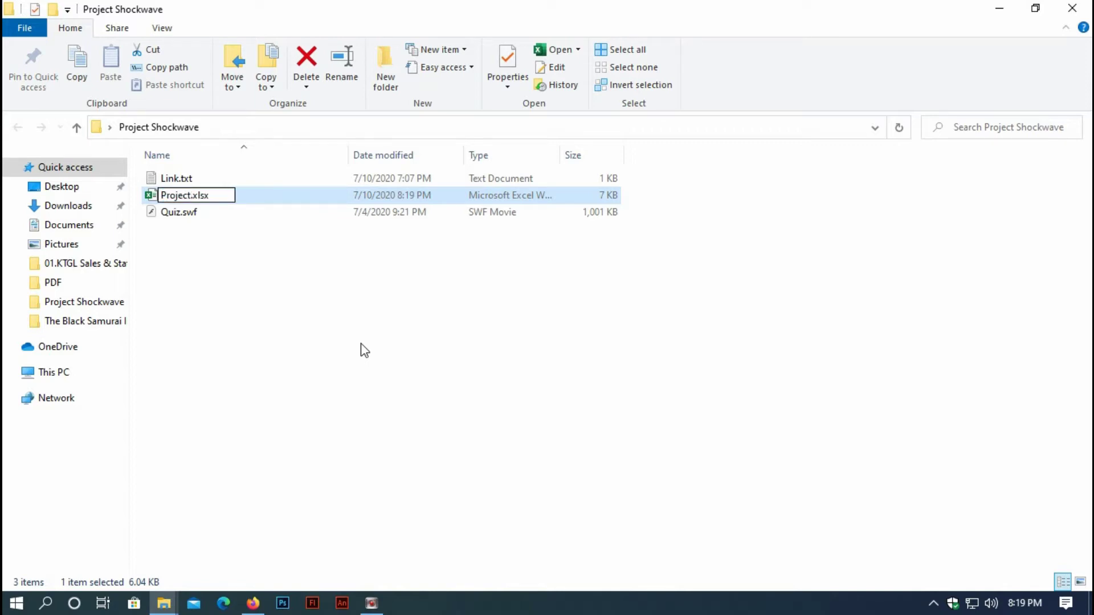
click(411, 393)
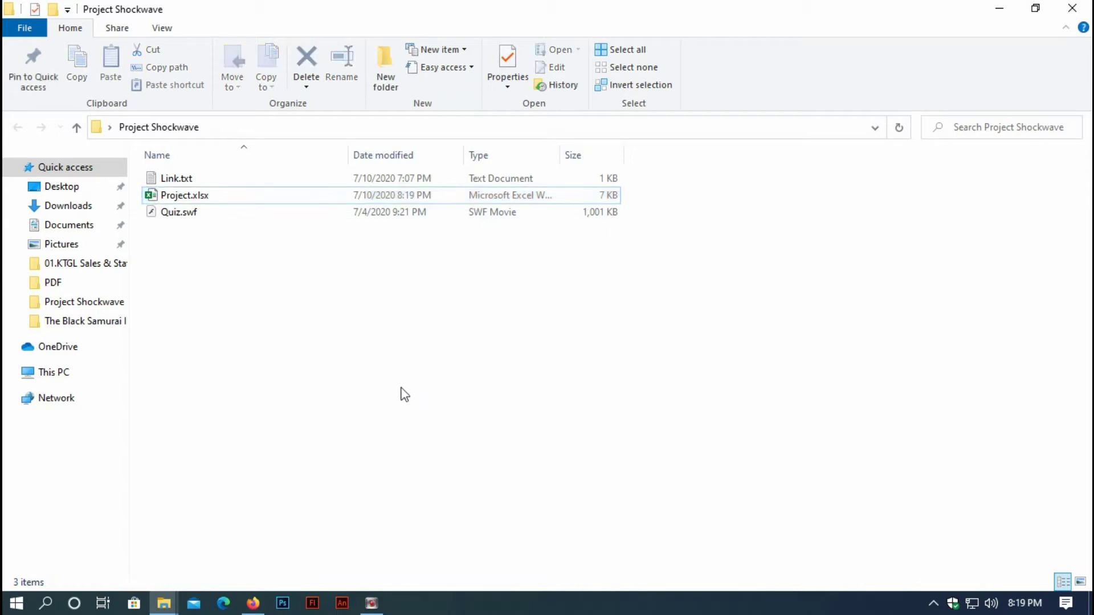
double_click(178, 198)
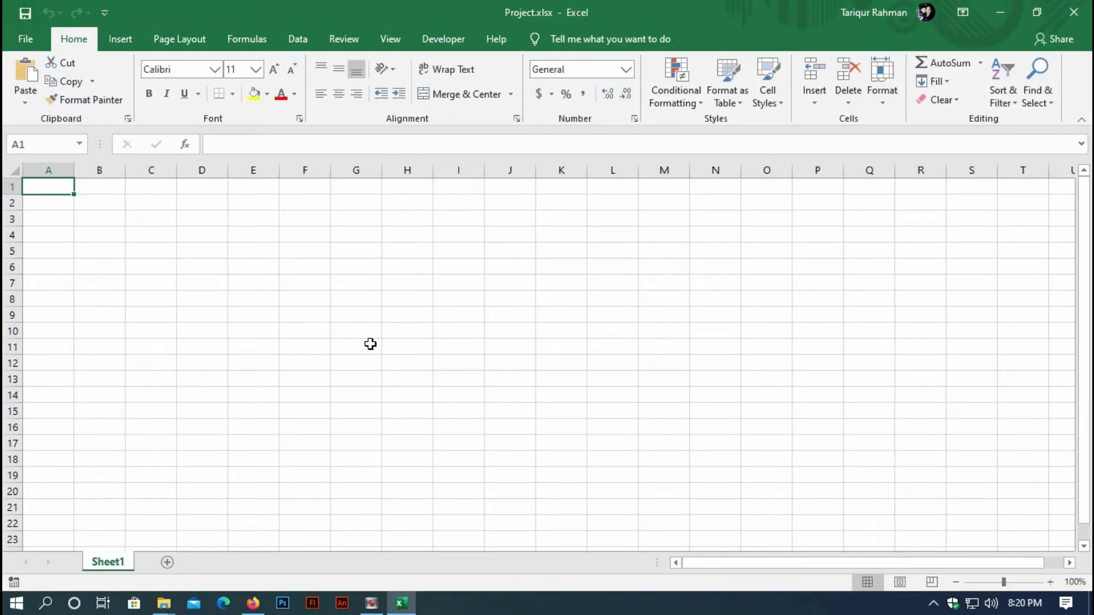
Step: Select various empty cells on the blank sheet (D7, I5, I4, E3), then show the Developer tab
click(510, 330)
click(353, 300)
click(214, 281)
click(99, 222)
click(376, 265)
click(441, 246)
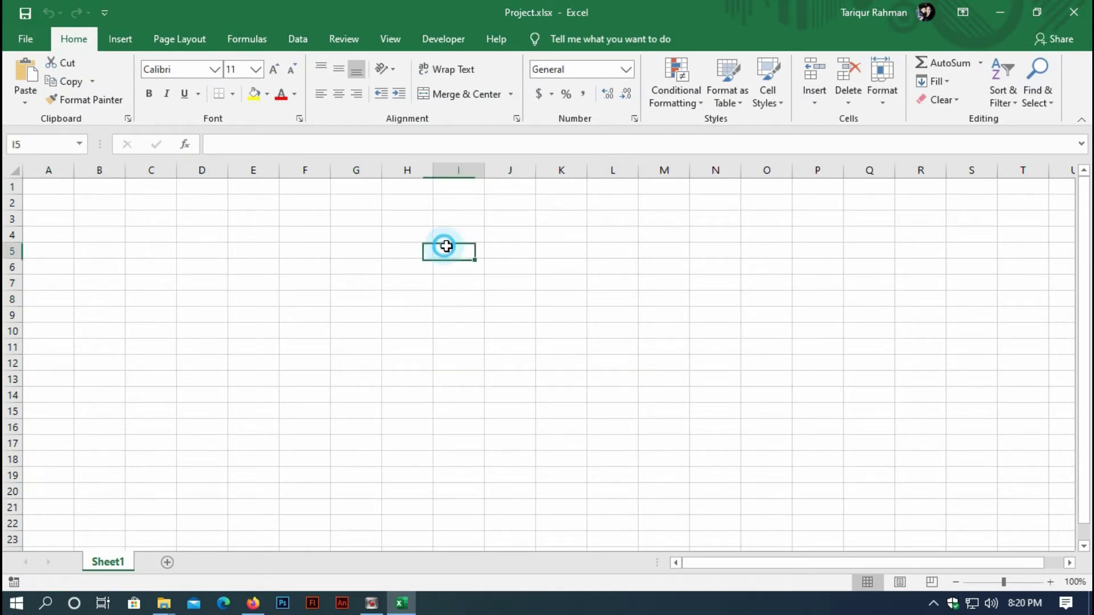
click(465, 288)
click(471, 248)
click(454, 295)
click(468, 234)
click(445, 221)
click(367, 282)
click(152, 225)
click(249, 219)
click(433, 43)
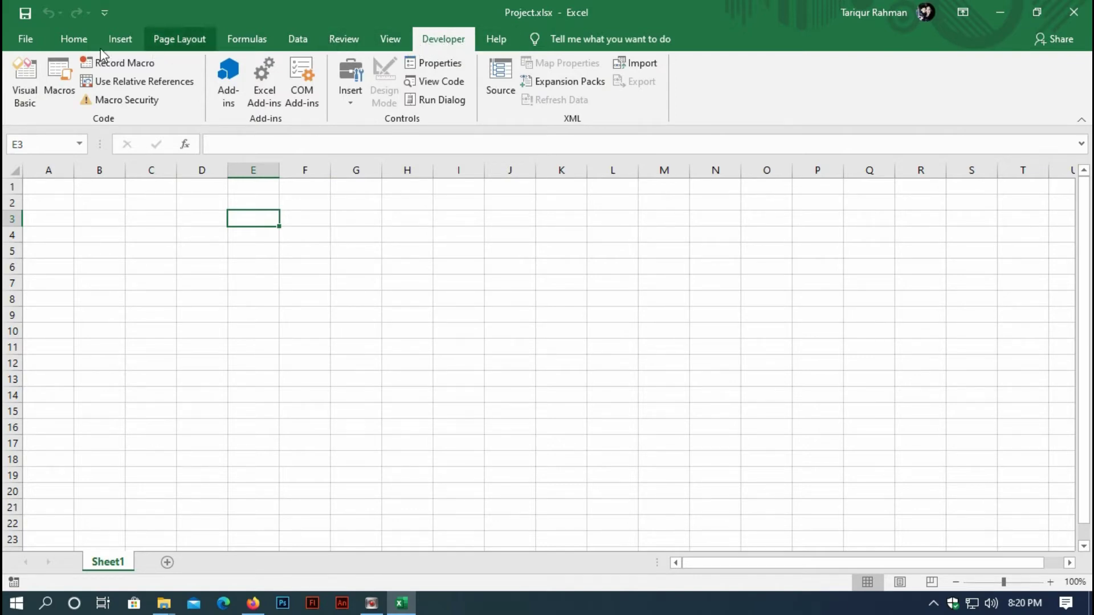
click(24, 38)
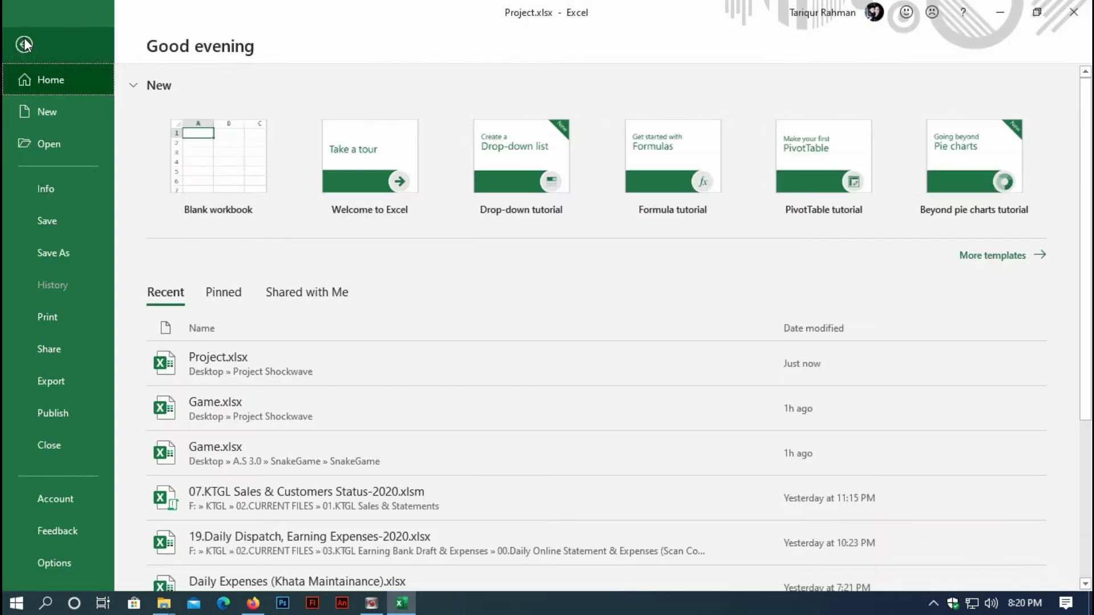
click(63, 565)
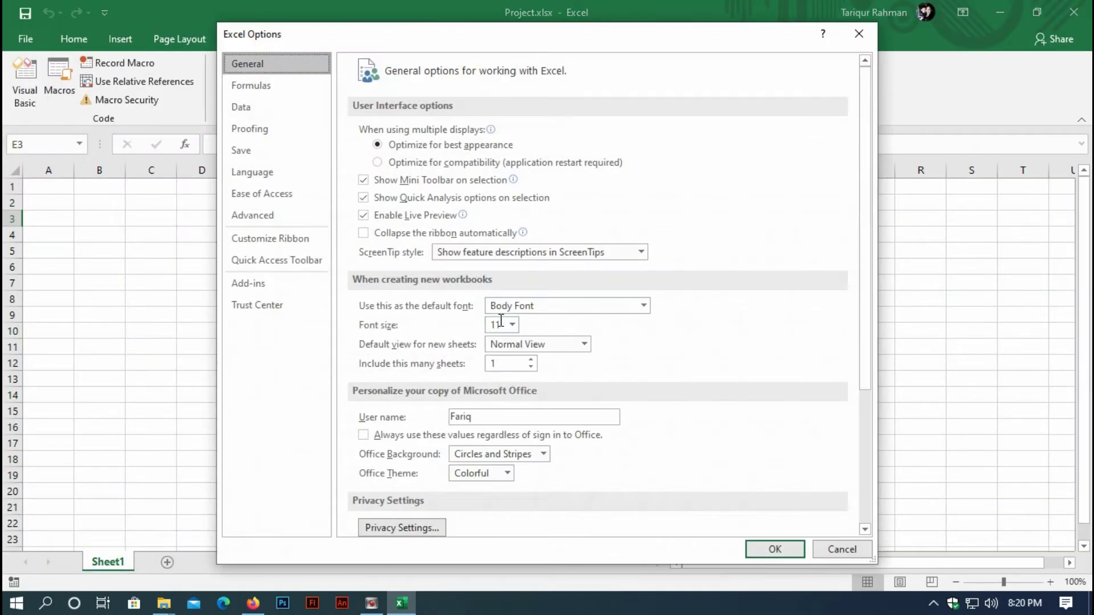
click(257, 216)
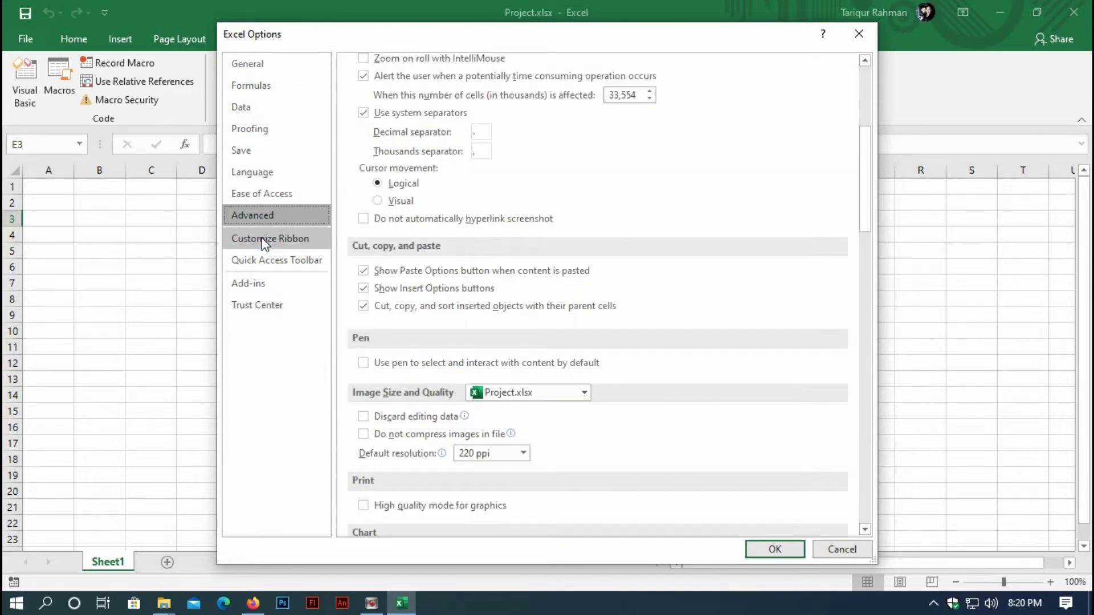
click(289, 239)
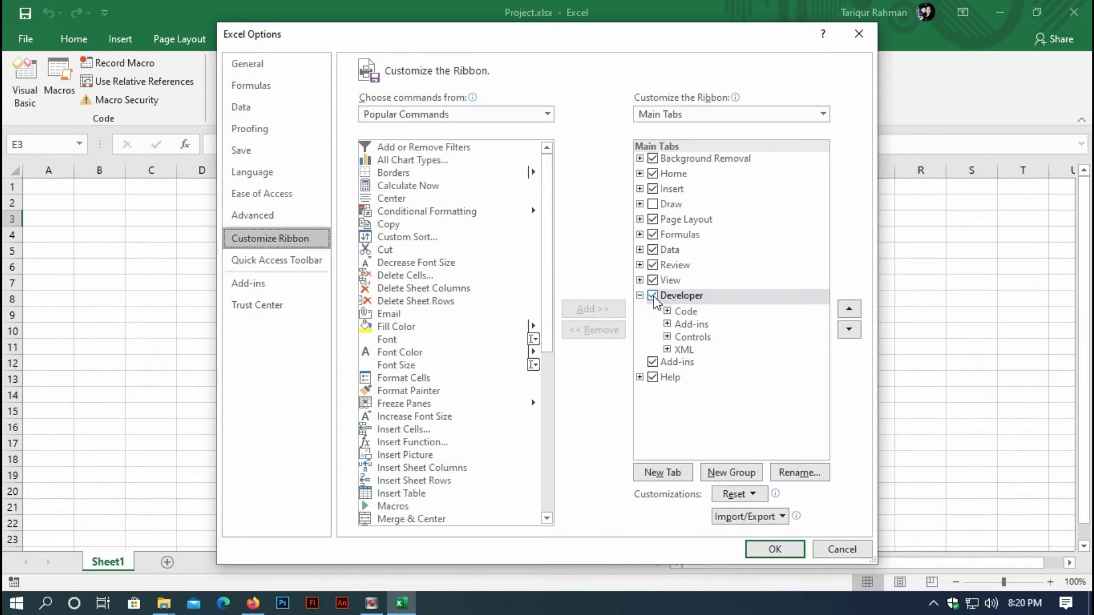
click(834, 551)
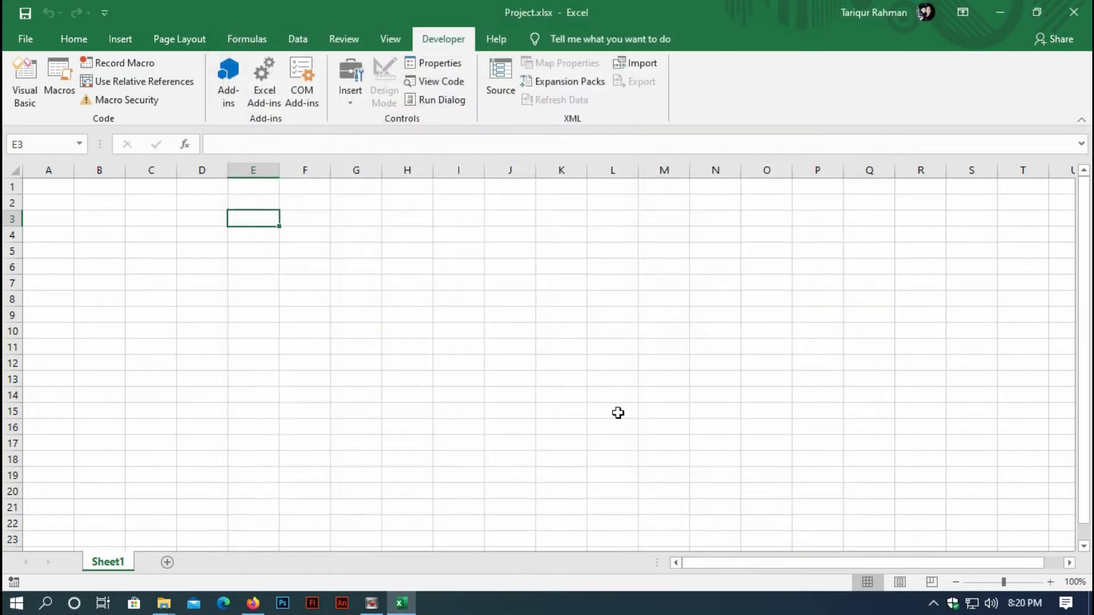
click(598, 399)
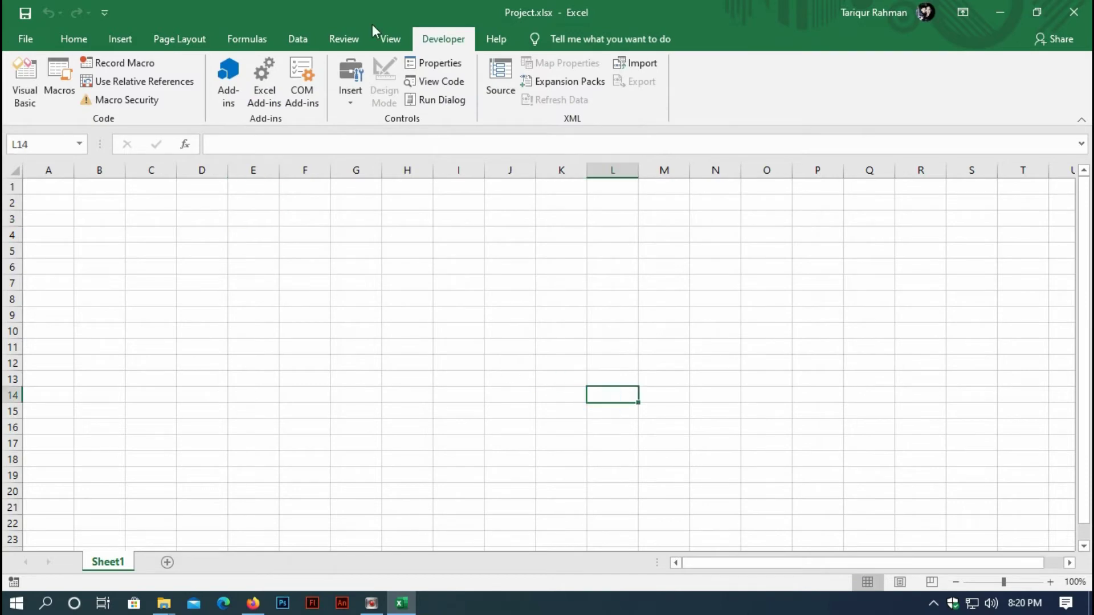
click(442, 325)
click(537, 274)
click(410, 280)
click(517, 252)
click(259, 253)
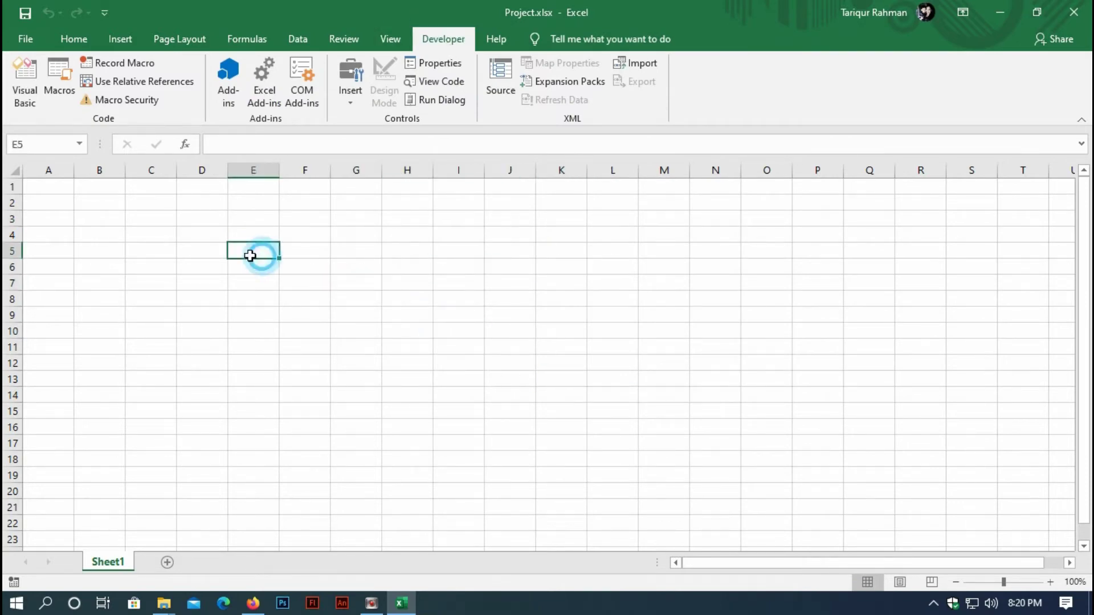
click(99, 233)
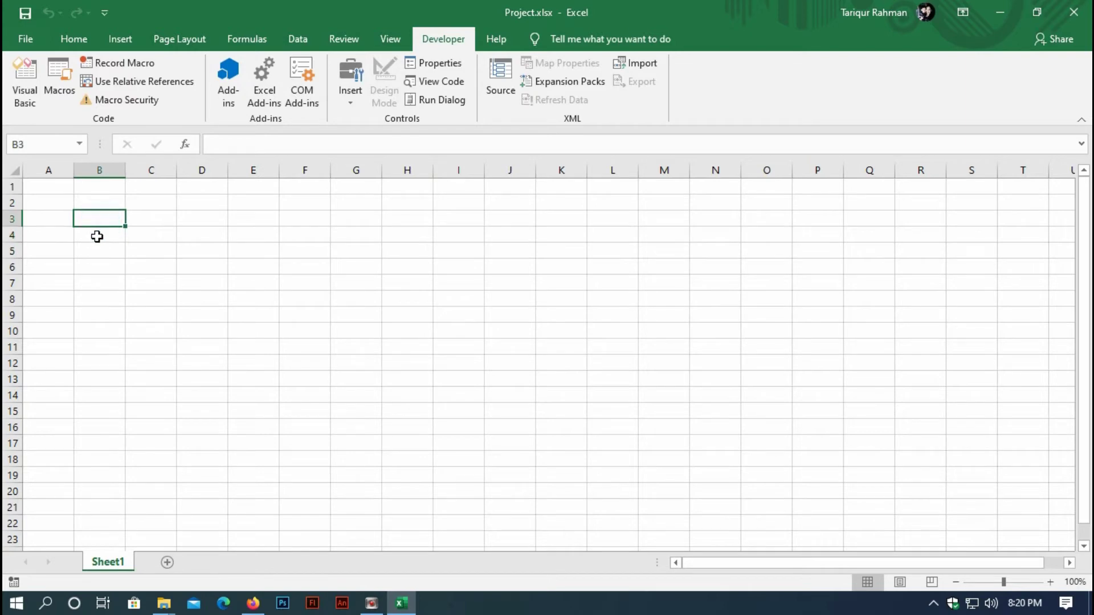
drag(96, 220, 202, 235)
drag(375, 281, 564, 492)
click(378, 350)
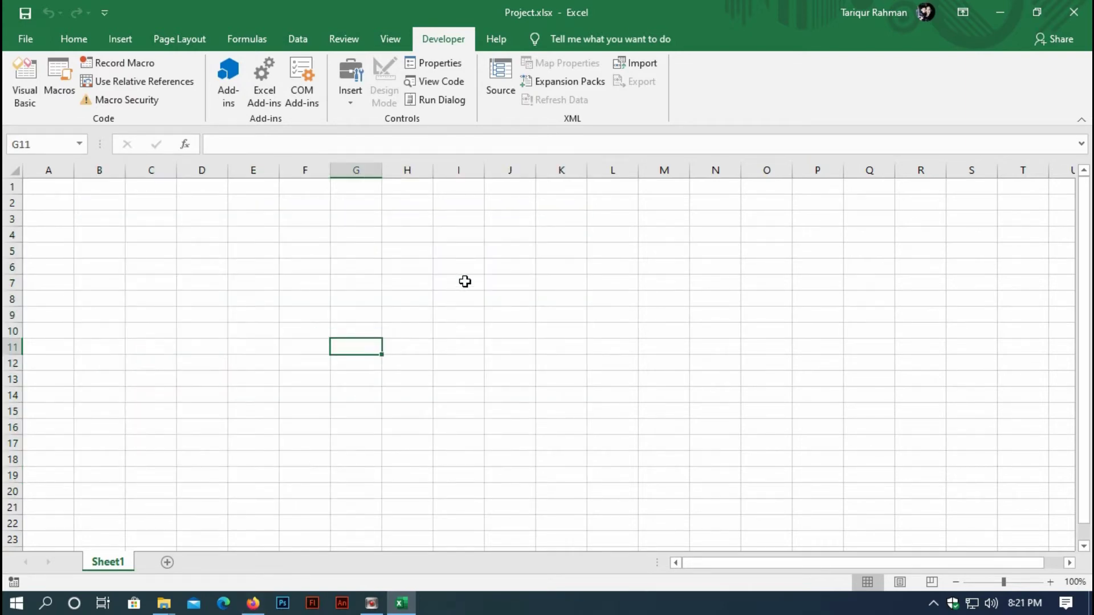
click(458, 265)
click(457, 249)
click(398, 234)
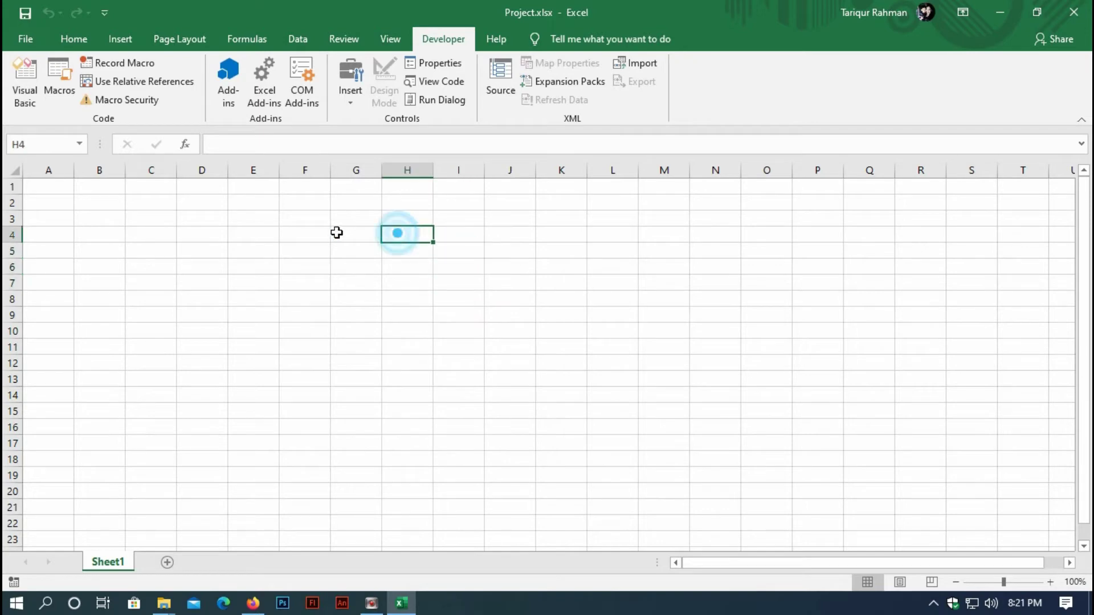
click(336, 234)
click(212, 233)
click(155, 234)
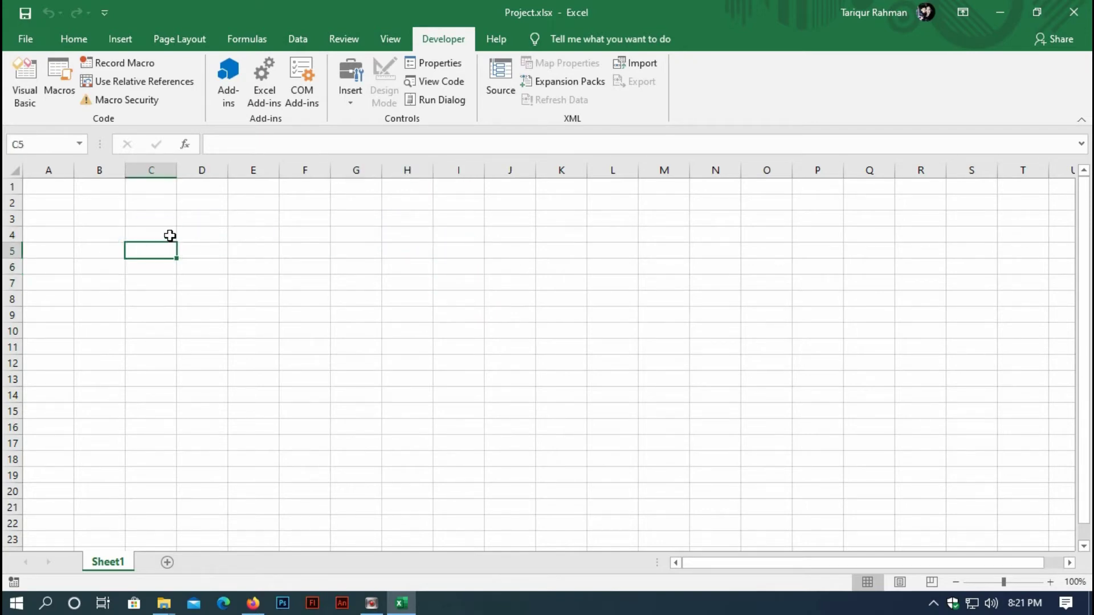
click(217, 239)
click(345, 237)
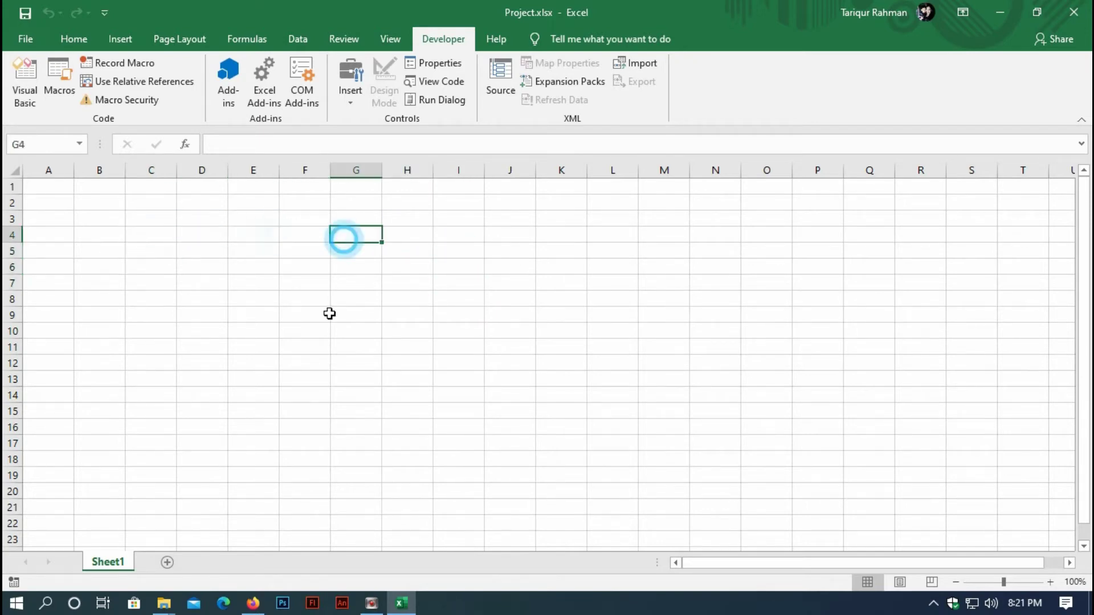
Step: Select and copy the TechNet registry-keys URL from Link.txt, then return to Firefox
click(253, 603)
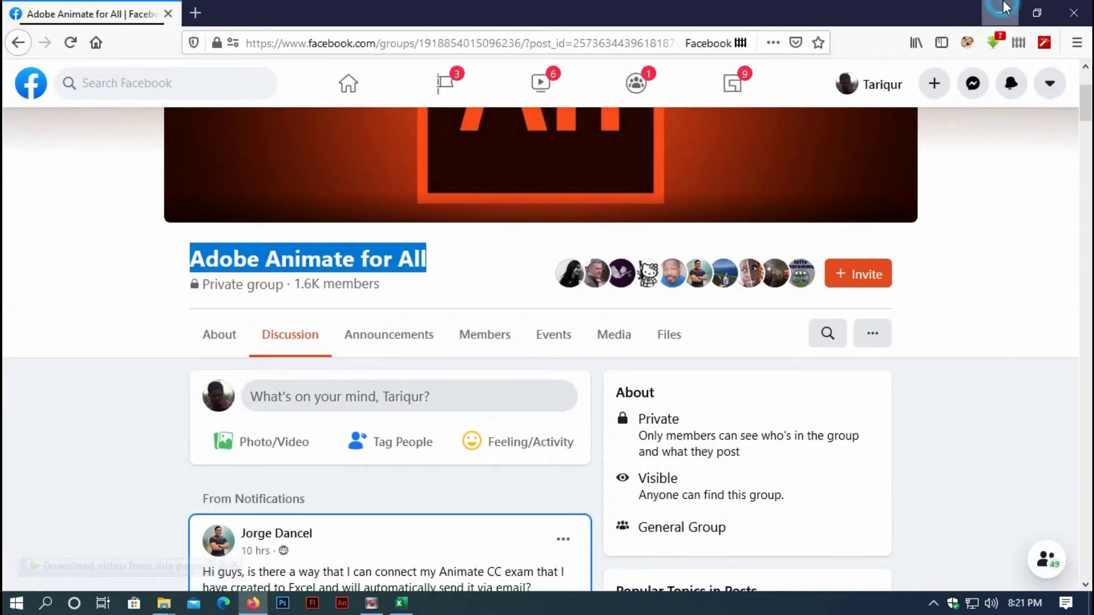
click(1001, 11)
click(781, 181)
key(shift+Home)
click(788, 182)
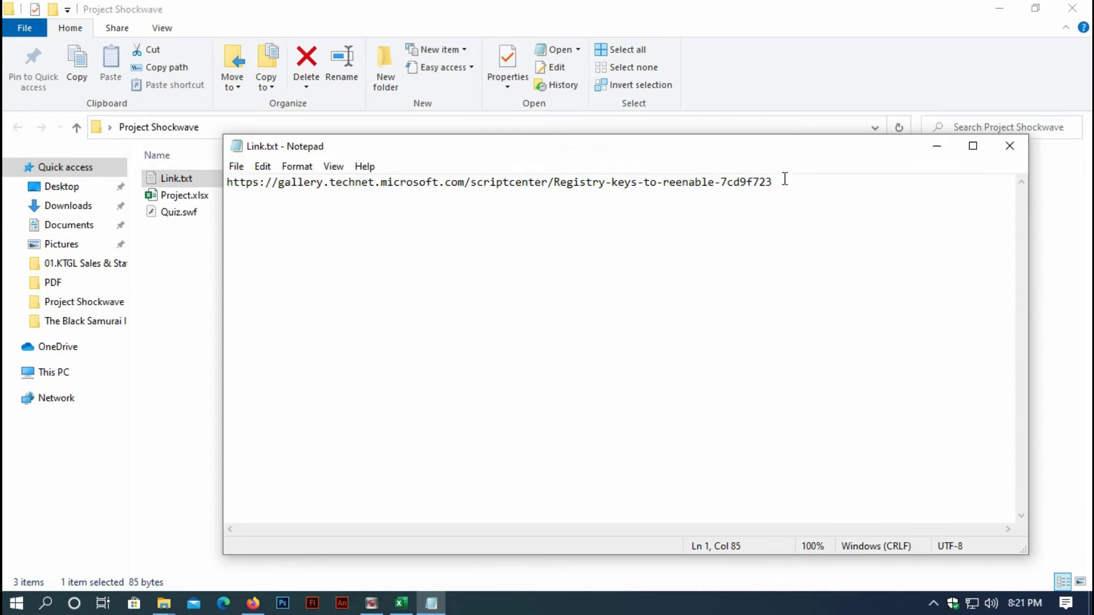
drag(774, 182, 230, 186)
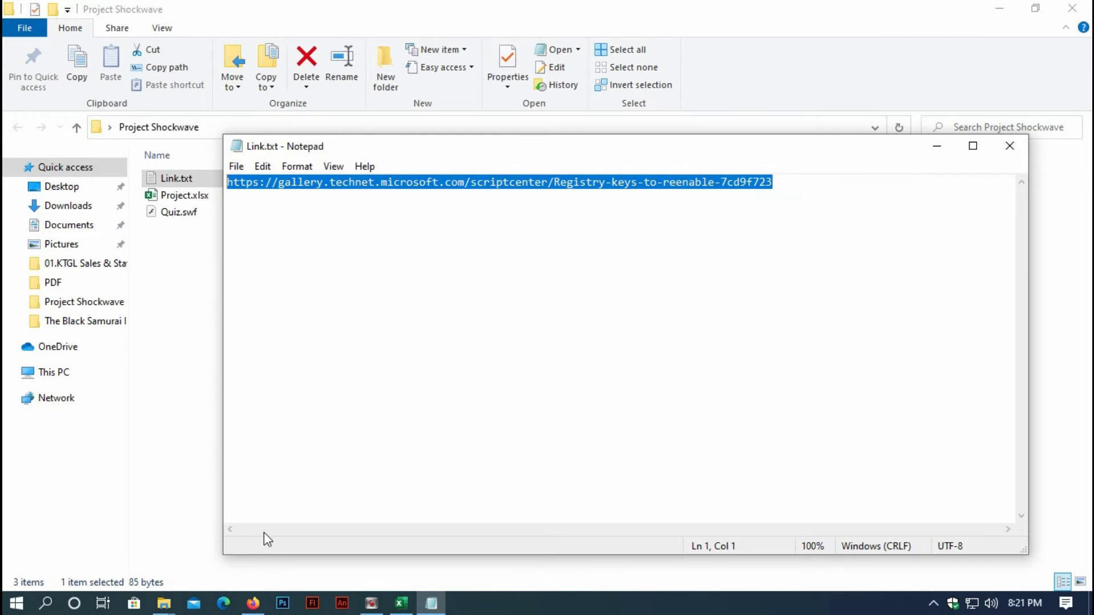
click(254, 605)
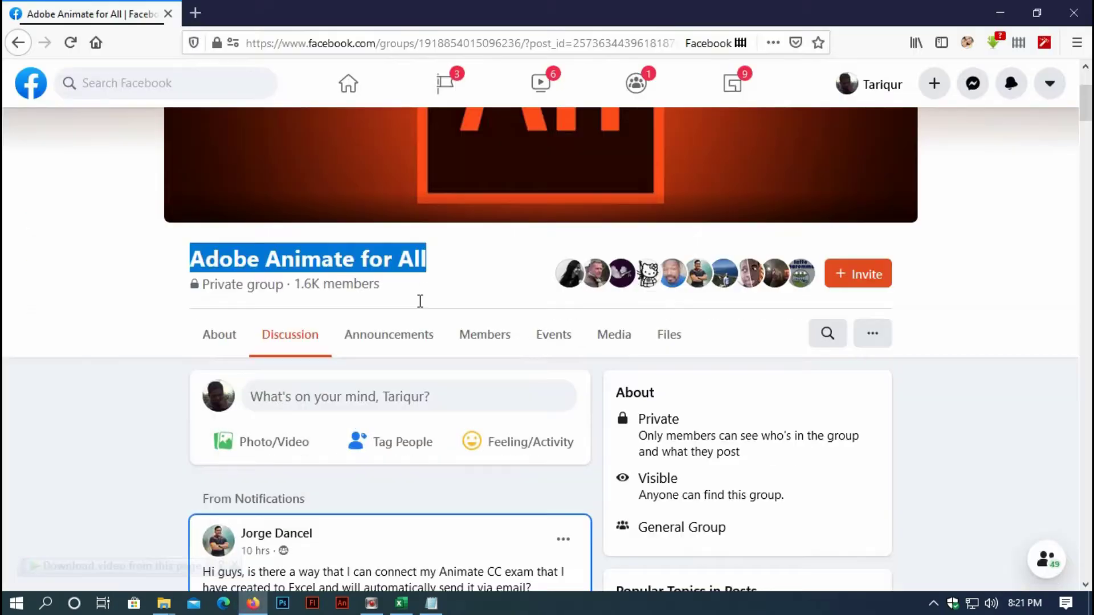
Step: Open the copied TechNet link in a new tab and download EnableControls.zip, agreeing to the license
middle_click(195, 13)
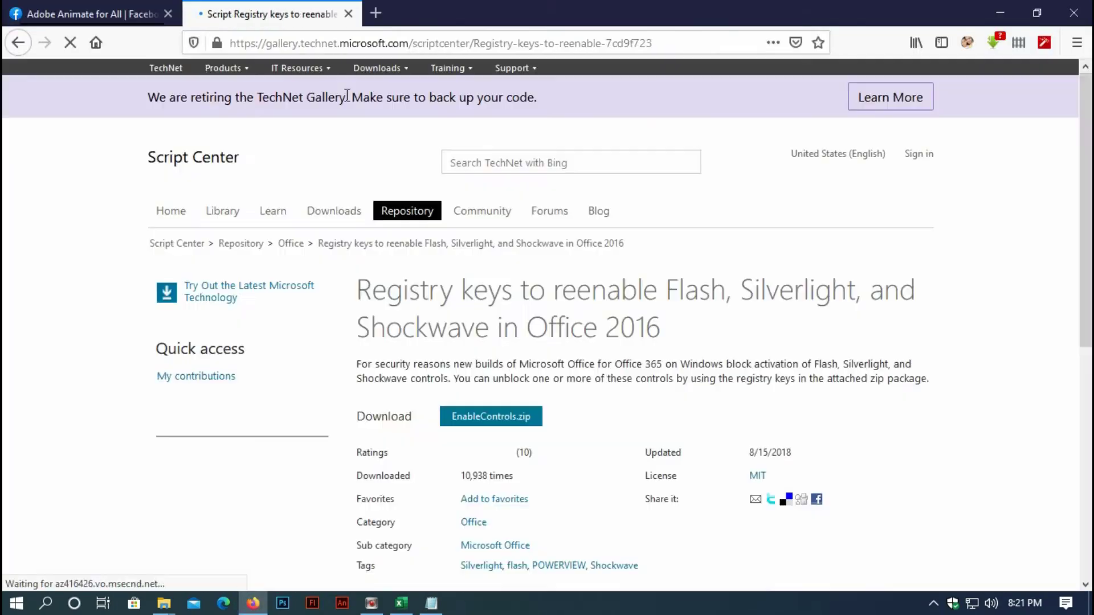
scroll(420, 398, down, 3)
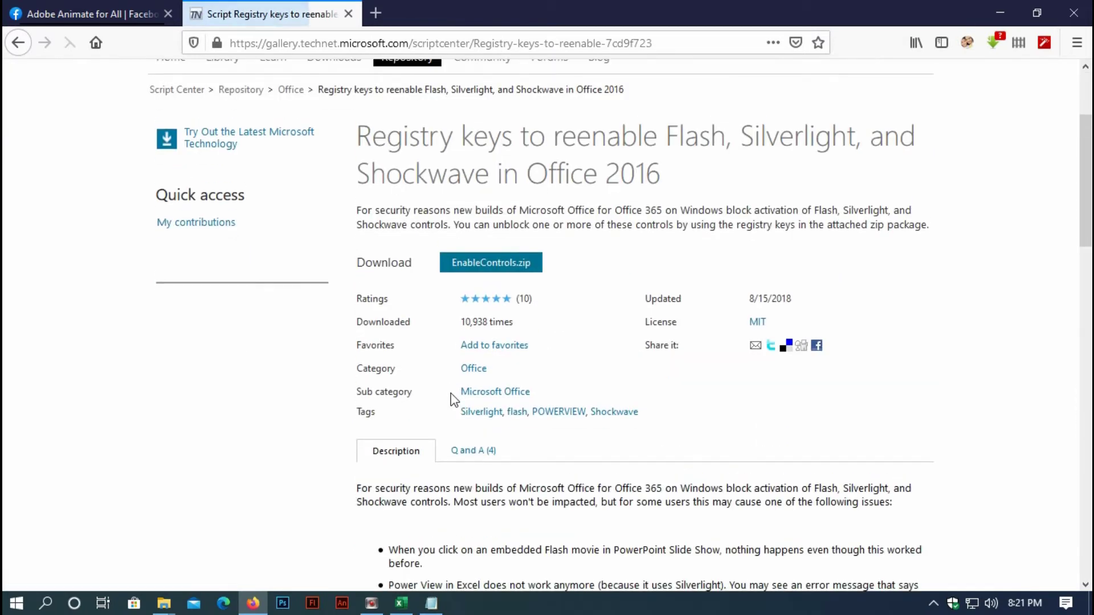
scroll(451, 399, up, 4)
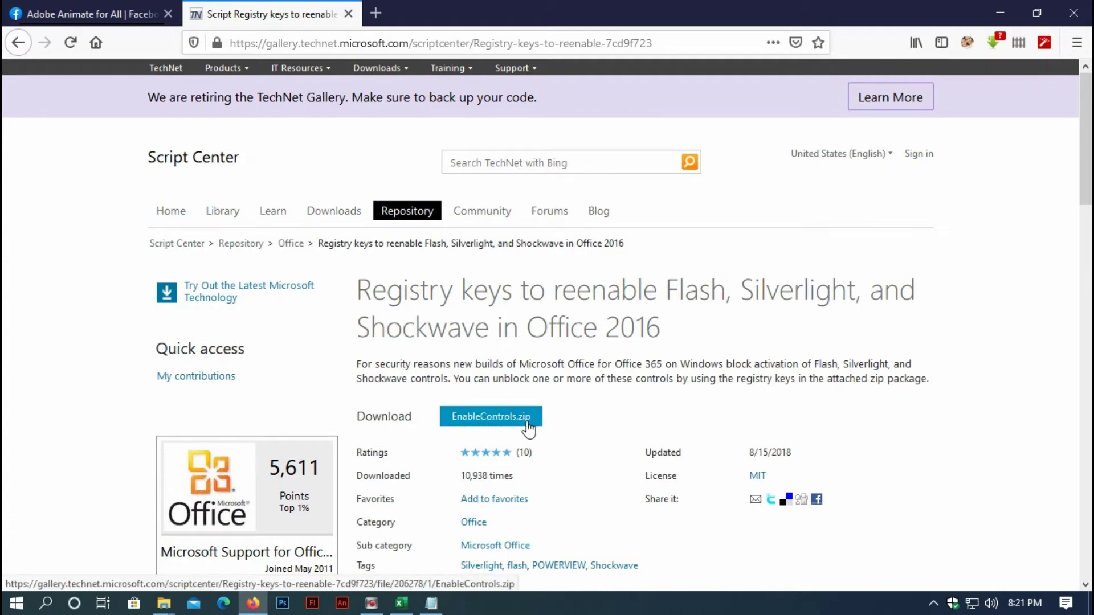
click(496, 425)
click(481, 411)
click(487, 423)
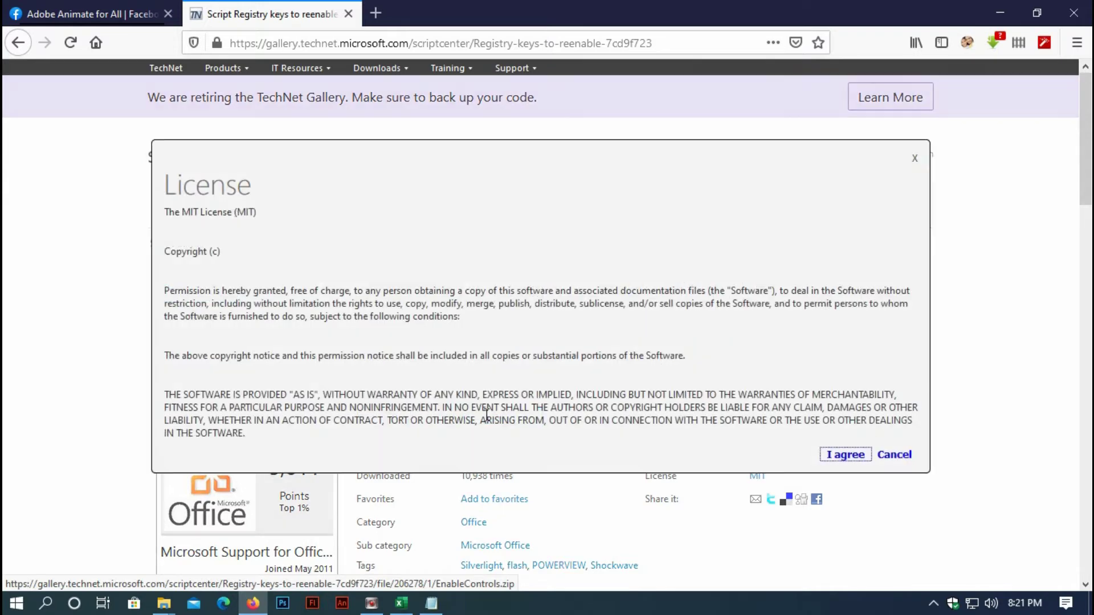
click(842, 453)
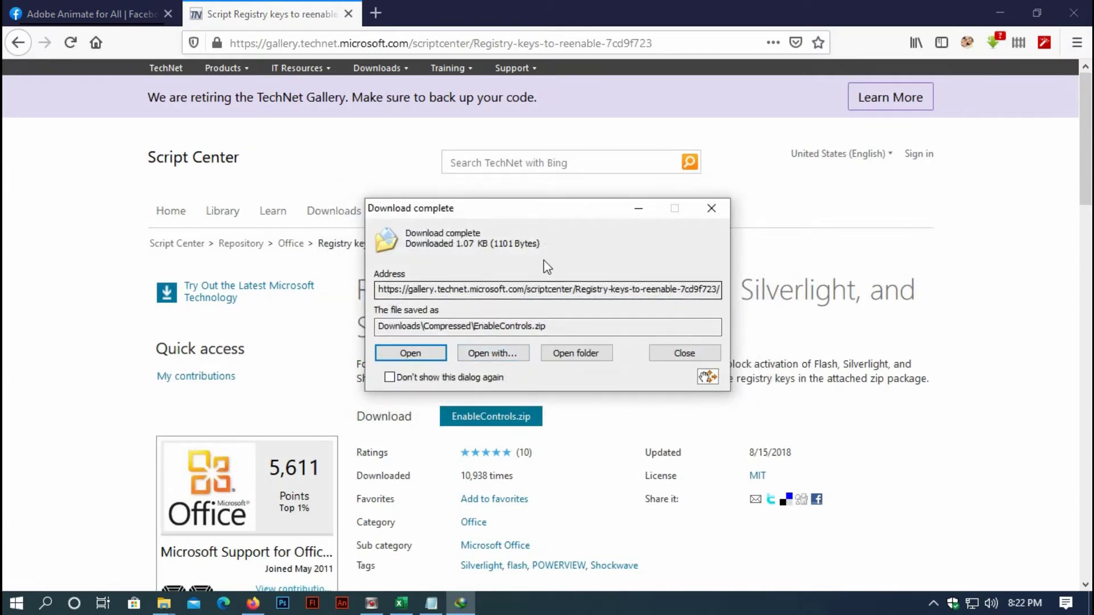
Step: Move the downloaded EnableControls.zip into the Project Shockwave folder
click(996, 14)
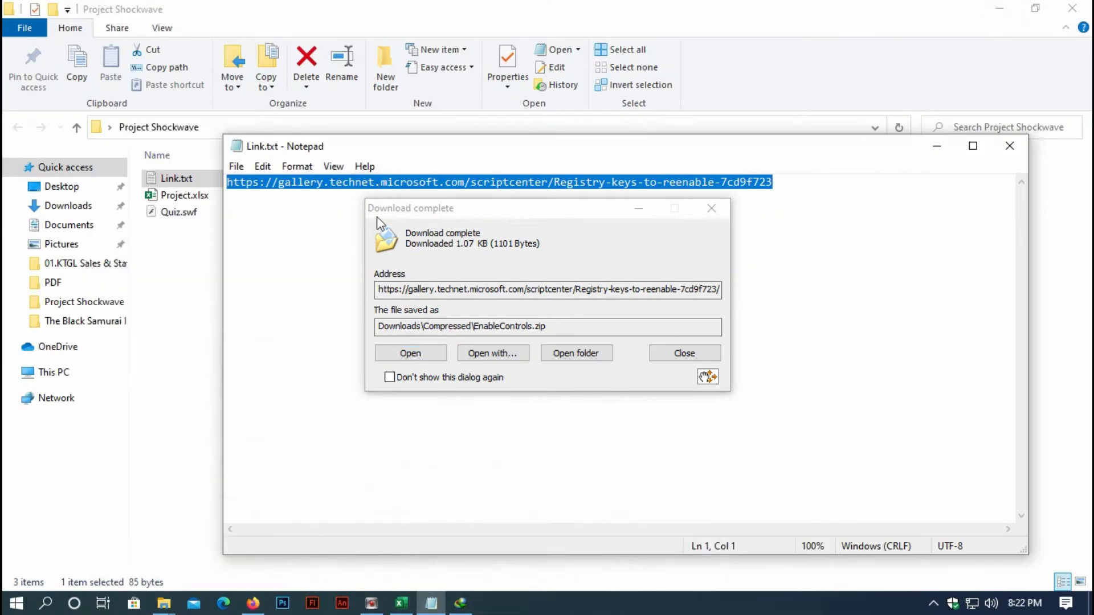
click(1009, 147)
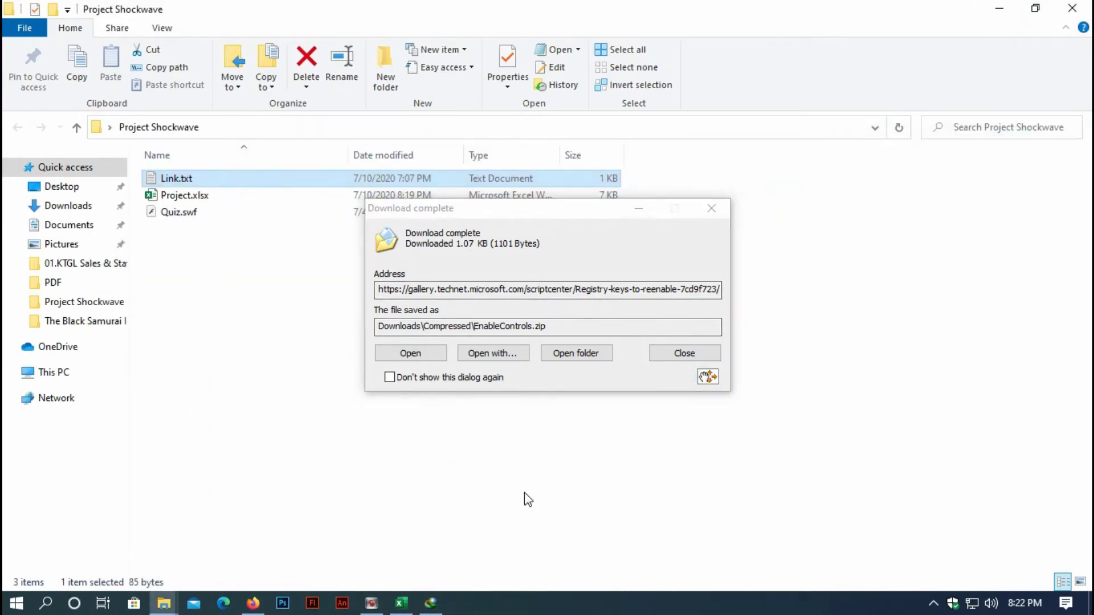
key(ctrl+v)
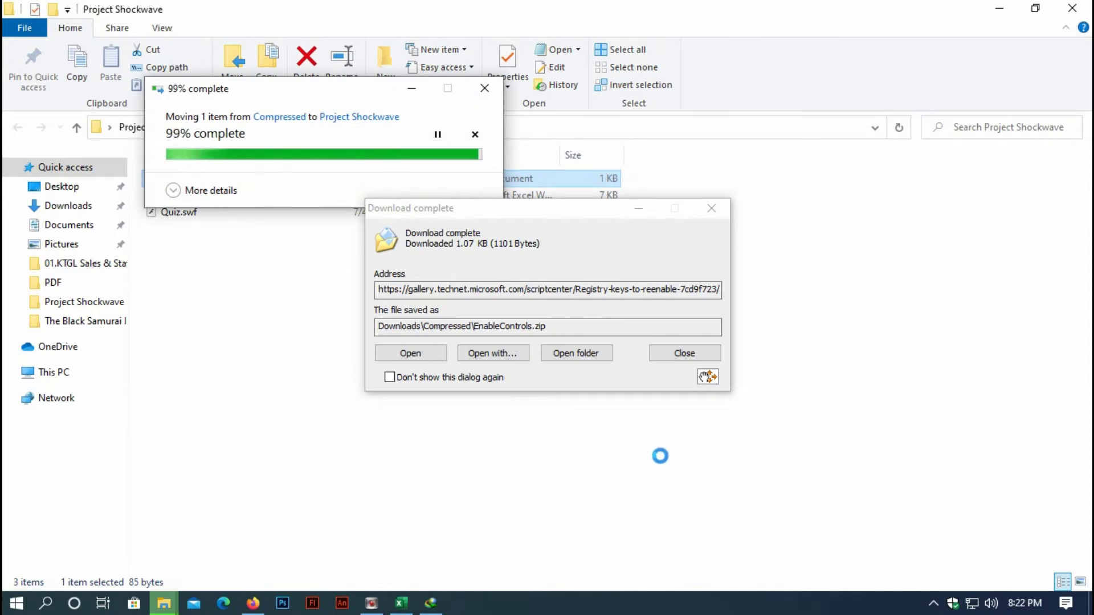
click(712, 208)
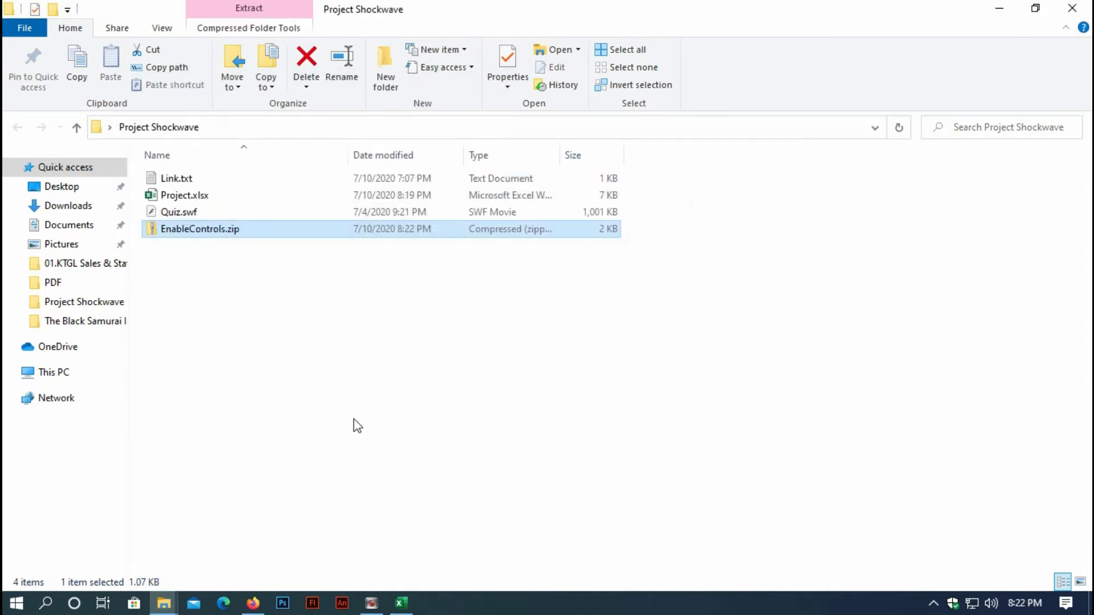
Step: Extract EnableControls.zip into the current folder and delete the archive
click(196, 291)
click(203, 228)
right_click(198, 229)
mouse_move(245, 335)
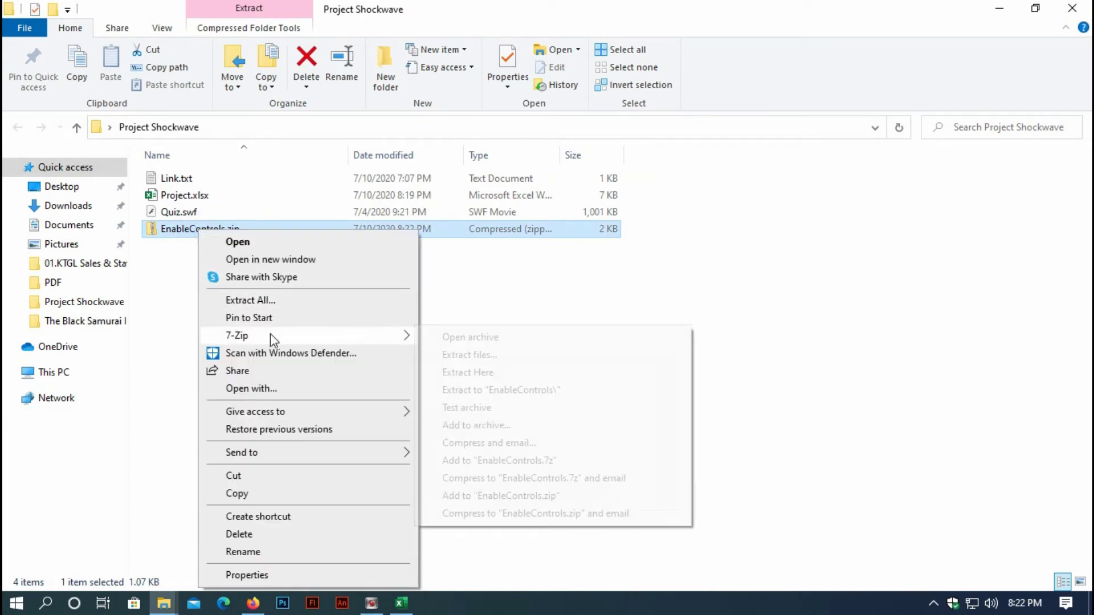
click(465, 374)
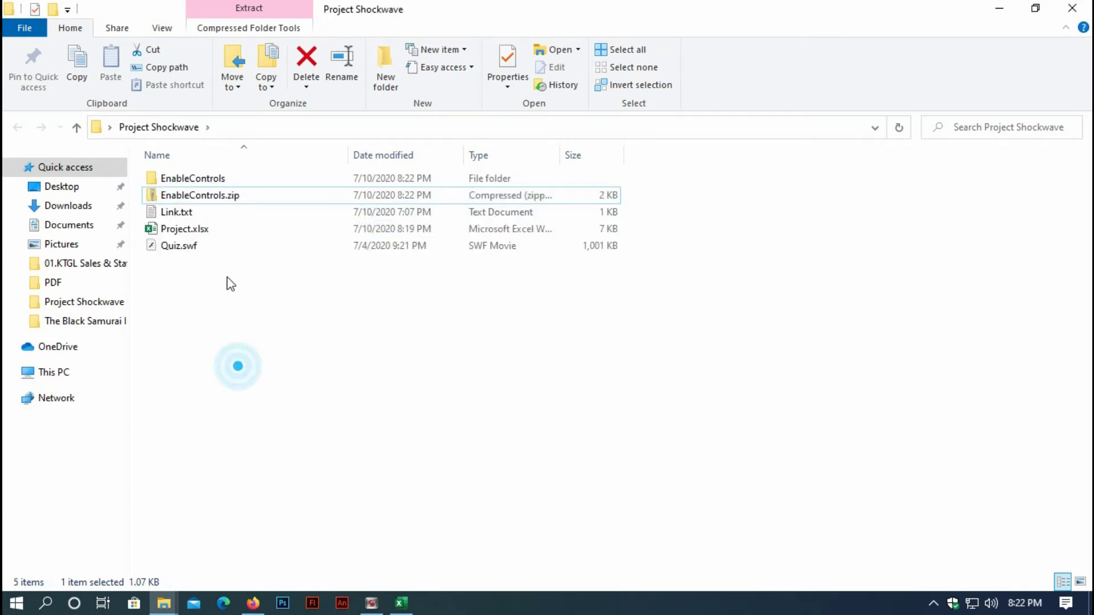
key(Delete)
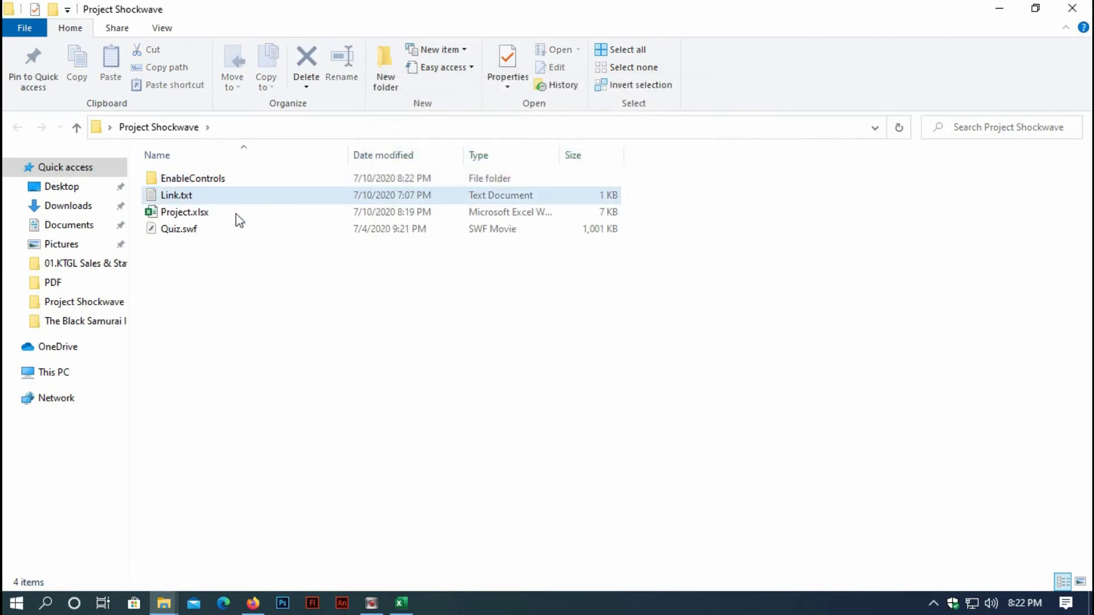
Step: Open the extracted EnableControls folder to view its three .reg files
click(250, 305)
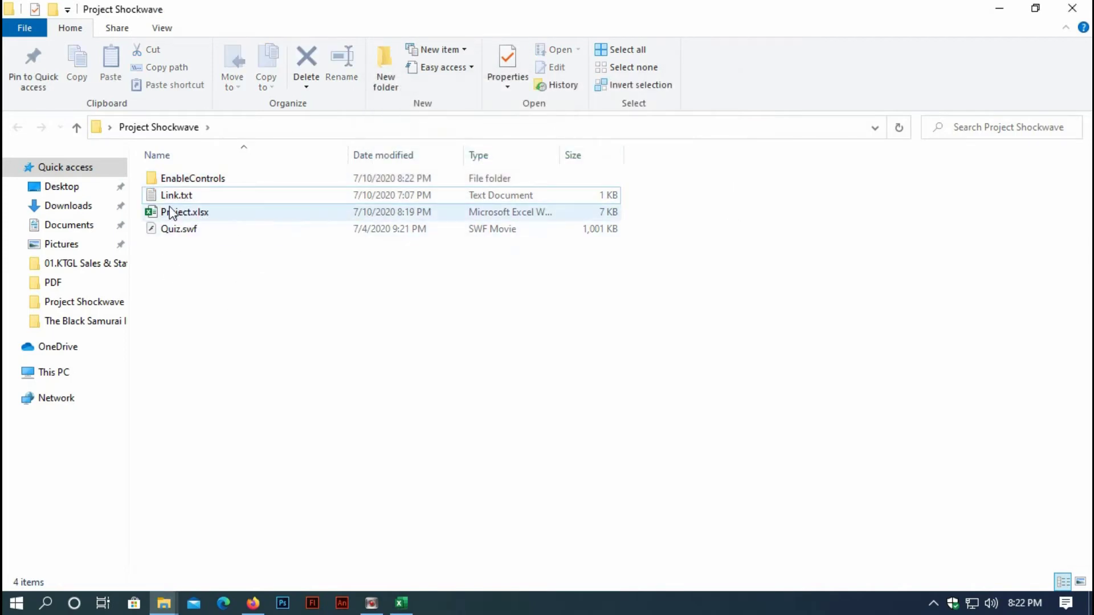
double_click(186, 181)
click(203, 311)
drag(354, 325, 245, 269)
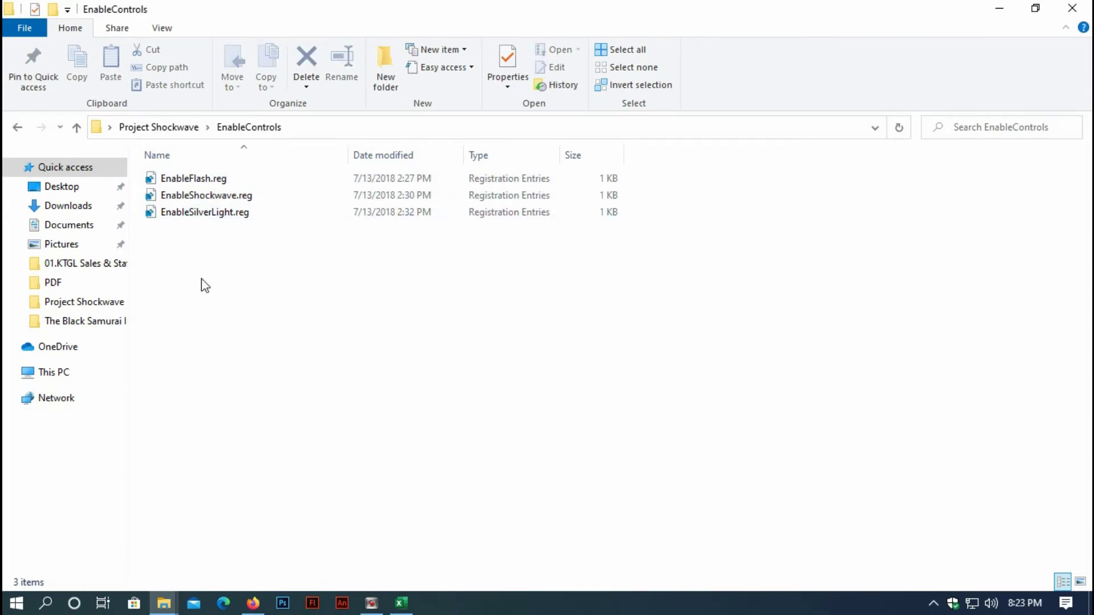
Step: Merge EnableFlash.reg into the registry, confirming the warning and the success message
click(199, 178)
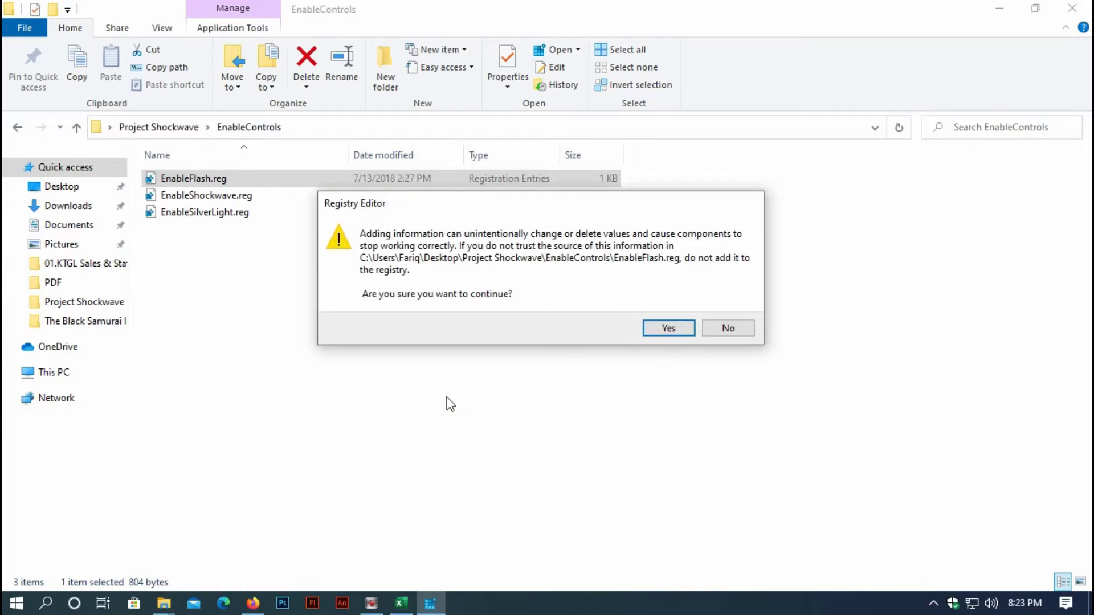
click(654, 329)
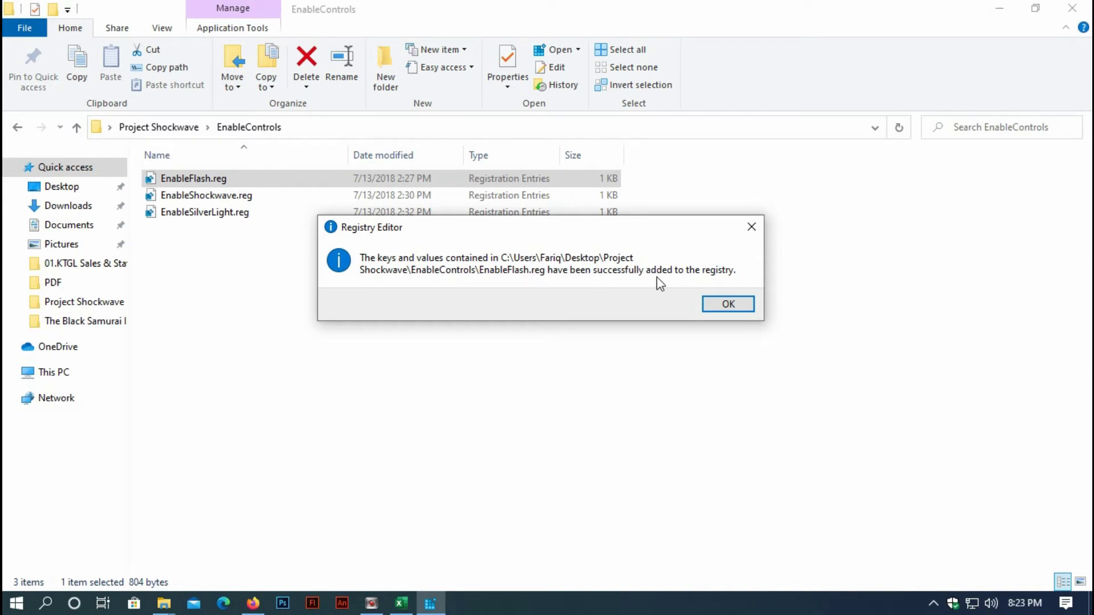
click(728, 304)
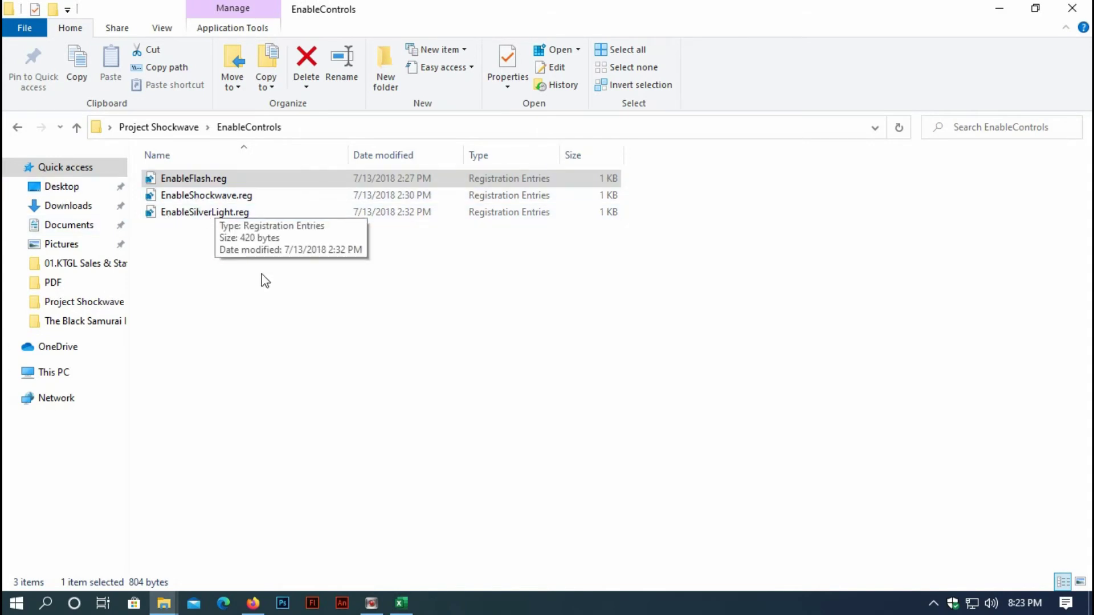
Step: Close EnableControls, reopen Project.xlsx from the Project Shockwave folder, and select cell G6
click(1072, 9)
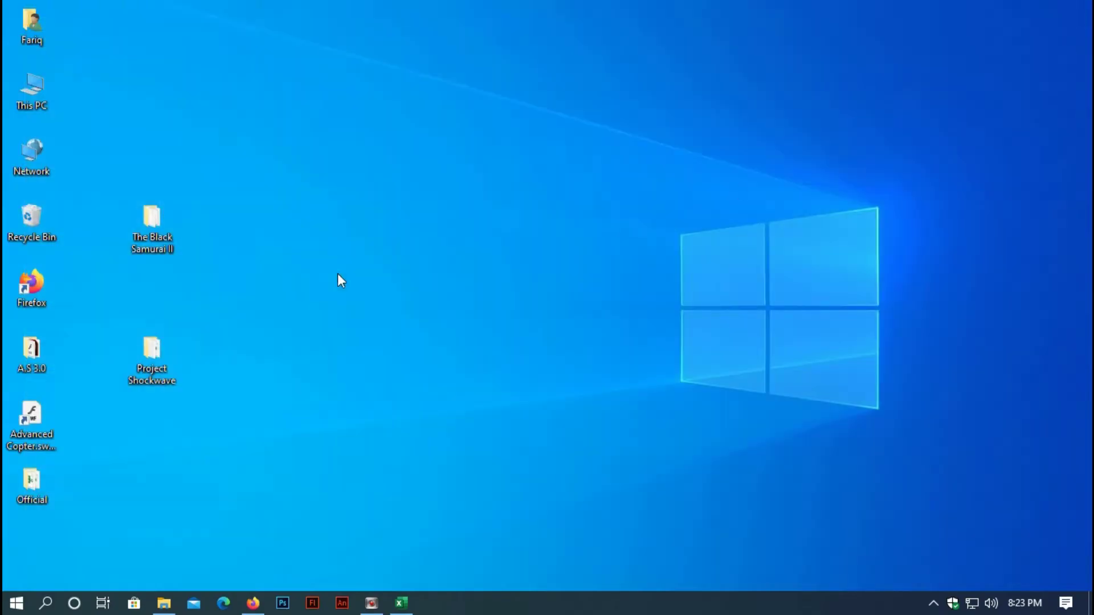
double_click(150, 352)
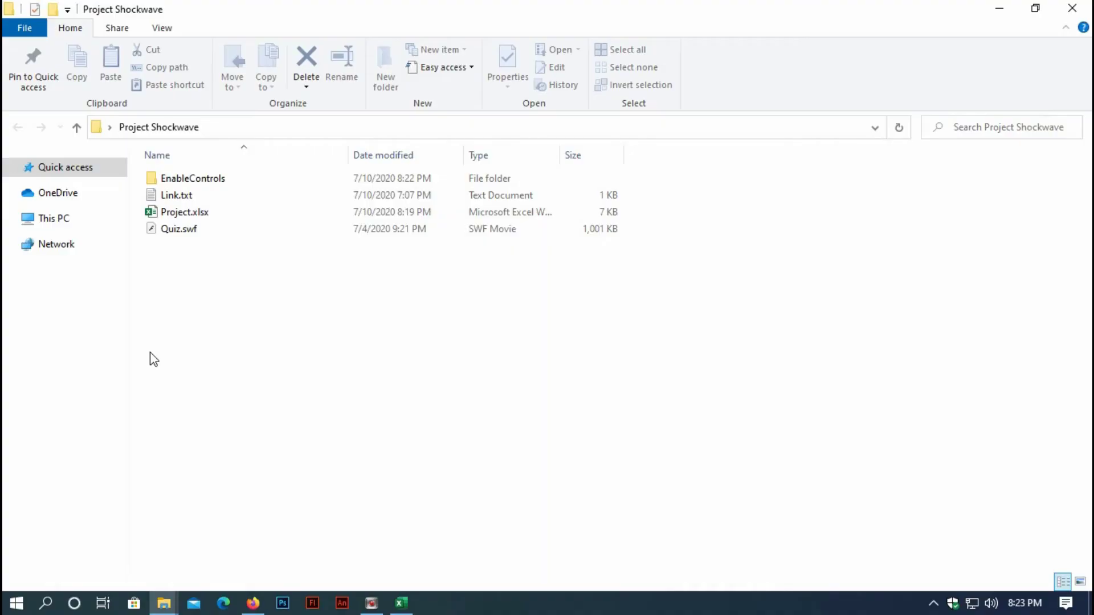
double_click(188, 214)
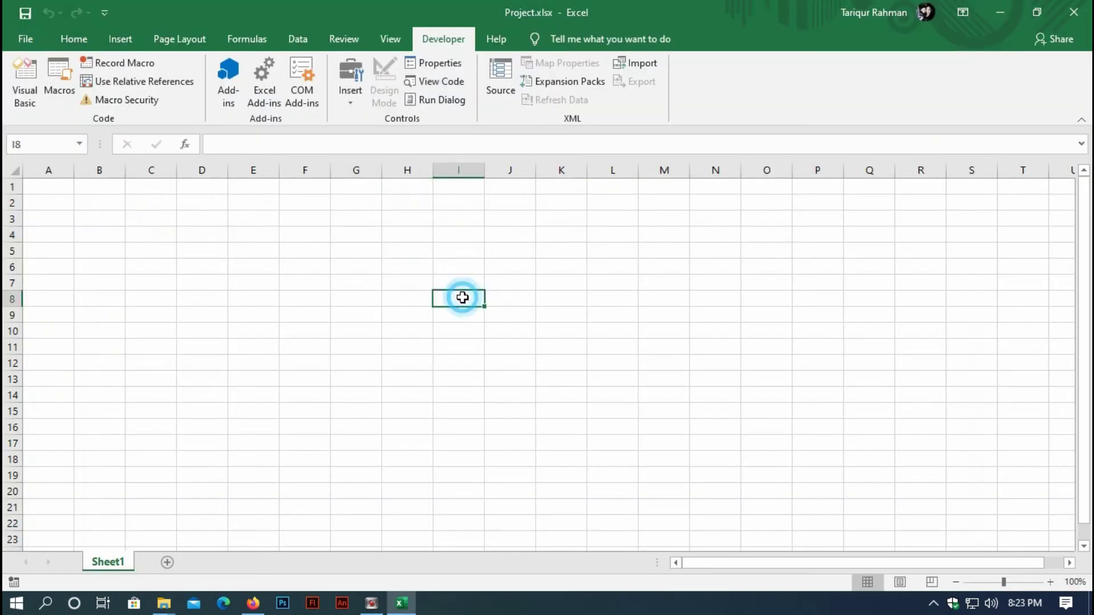
click(354, 265)
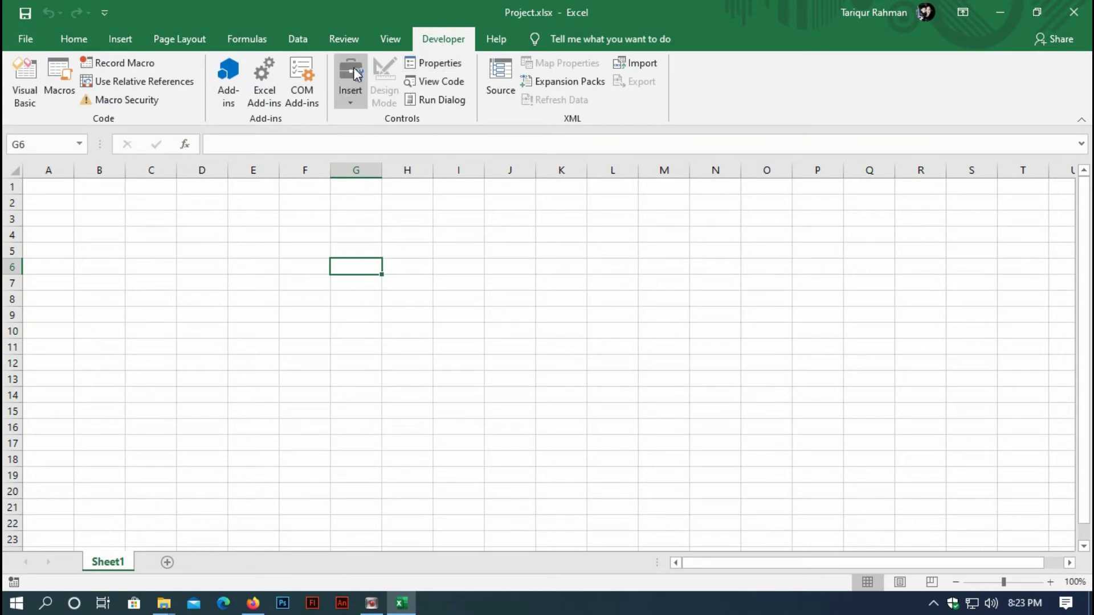
Step: From the Developer tab's Insert list, open More Controls under ActiveX Controls
click(351, 104)
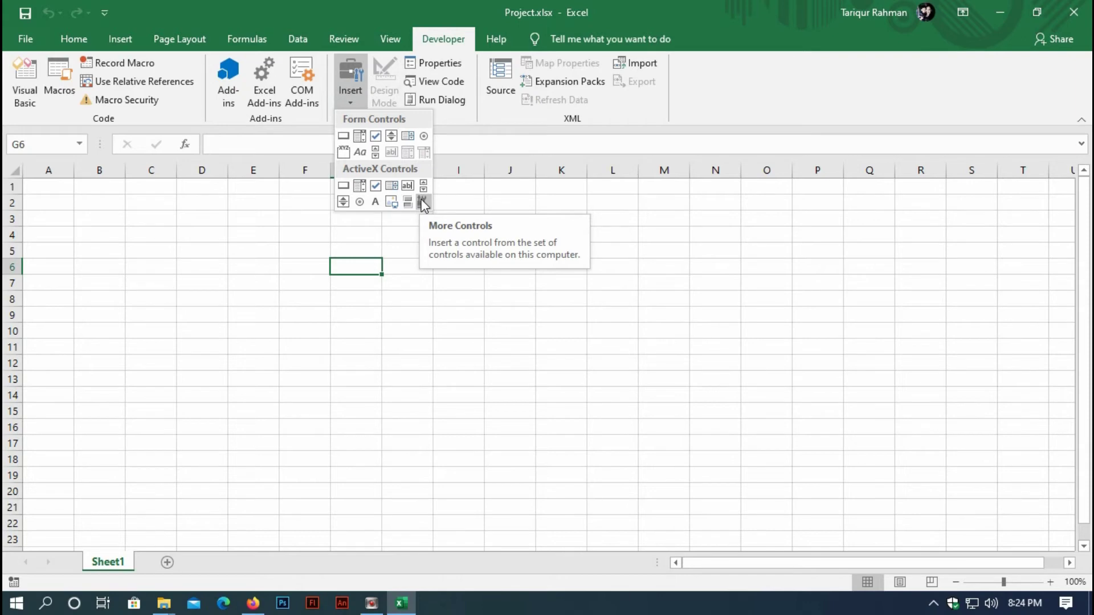
click(422, 200)
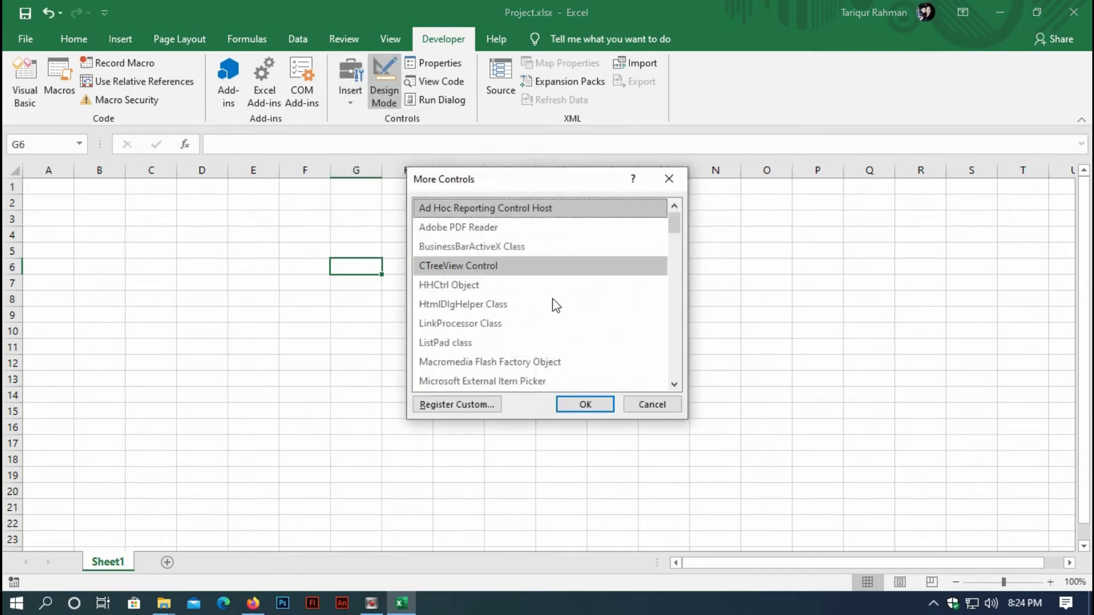
Step: Scroll down the More Controls list, then select and confirm Shockwave Flash Object
click(676, 381)
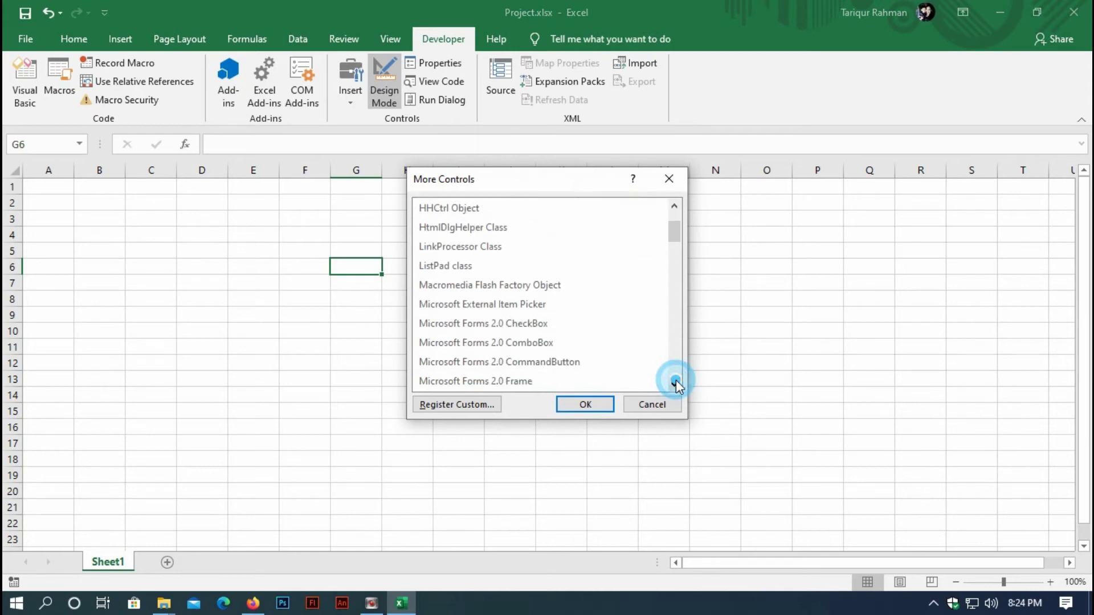
click(676, 380)
click(677, 380)
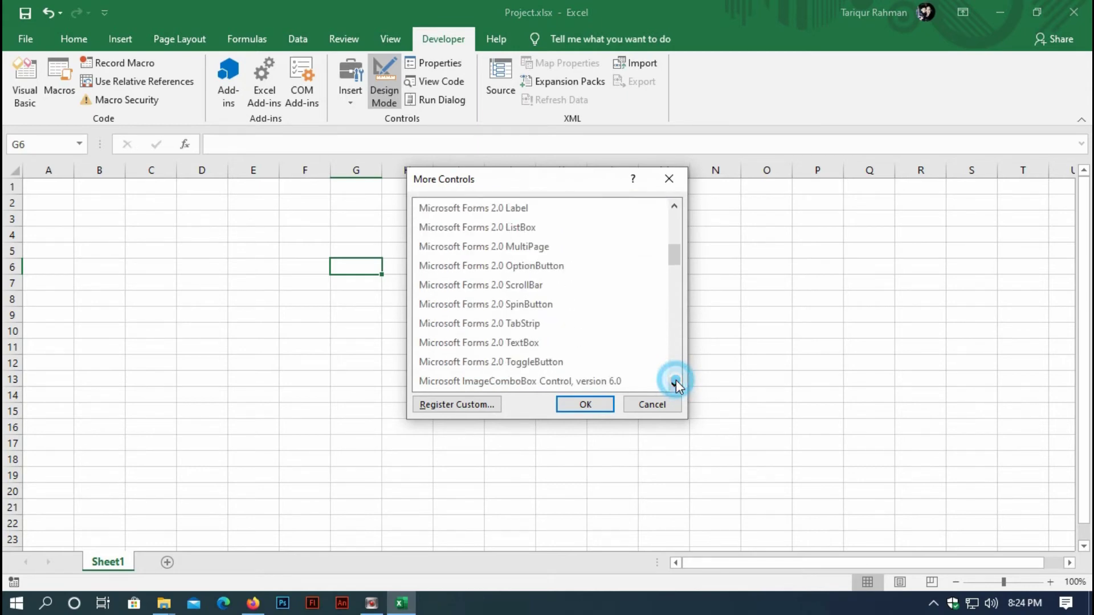
click(676, 380)
click(676, 380)
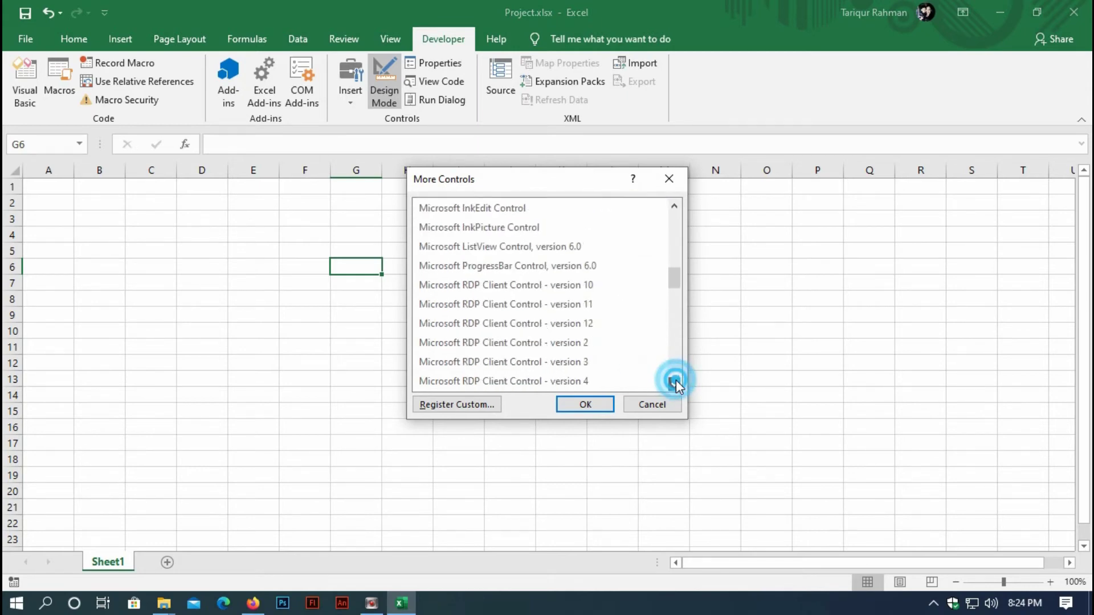
click(676, 380)
click(677, 381)
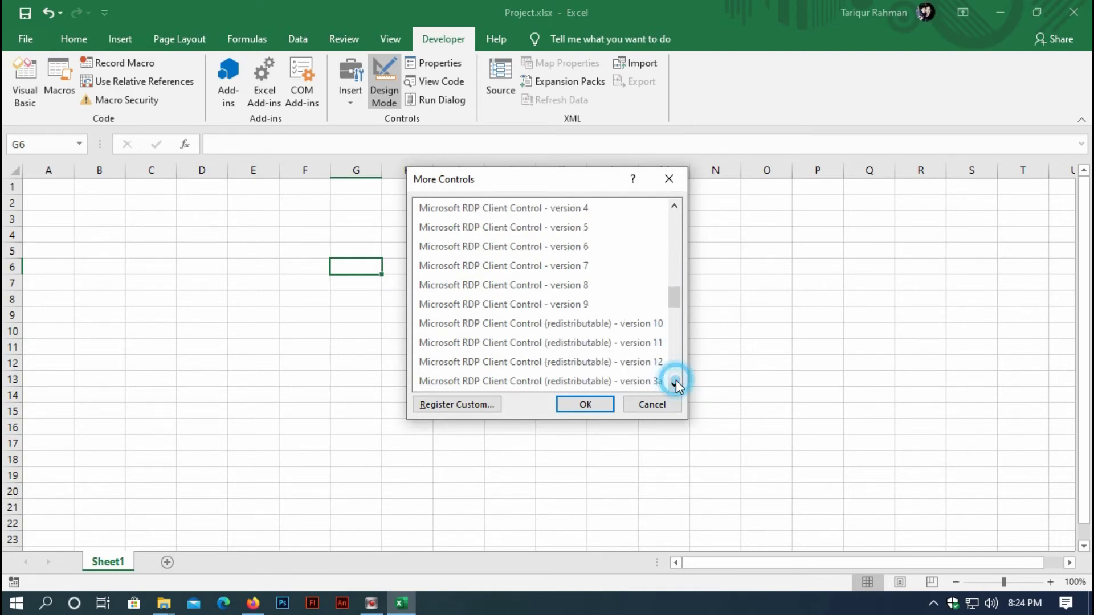
click(676, 380)
click(675, 380)
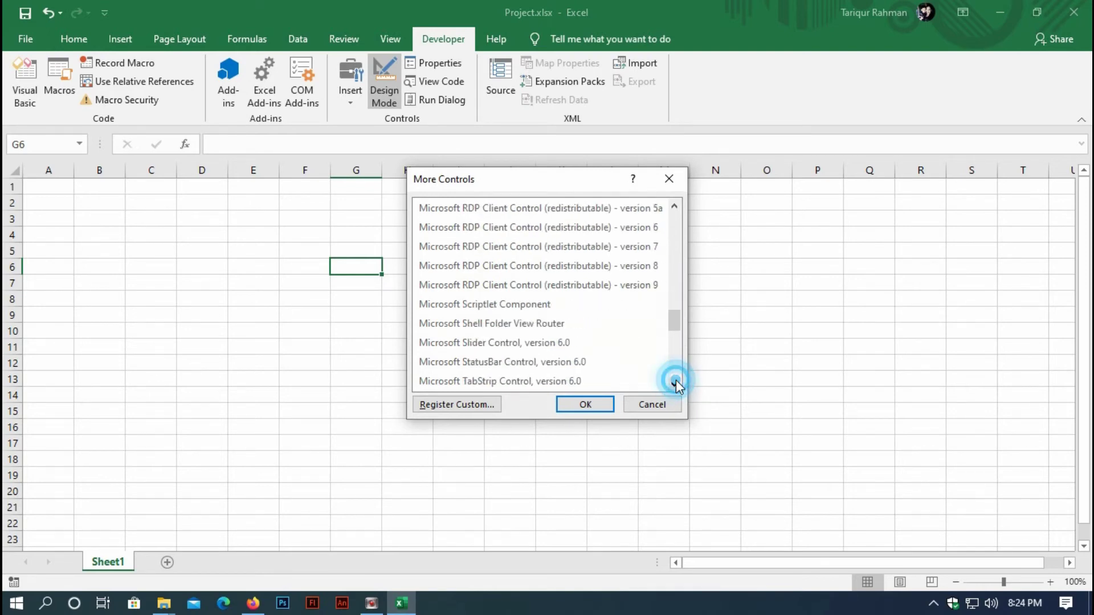
click(675, 380)
click(674, 380)
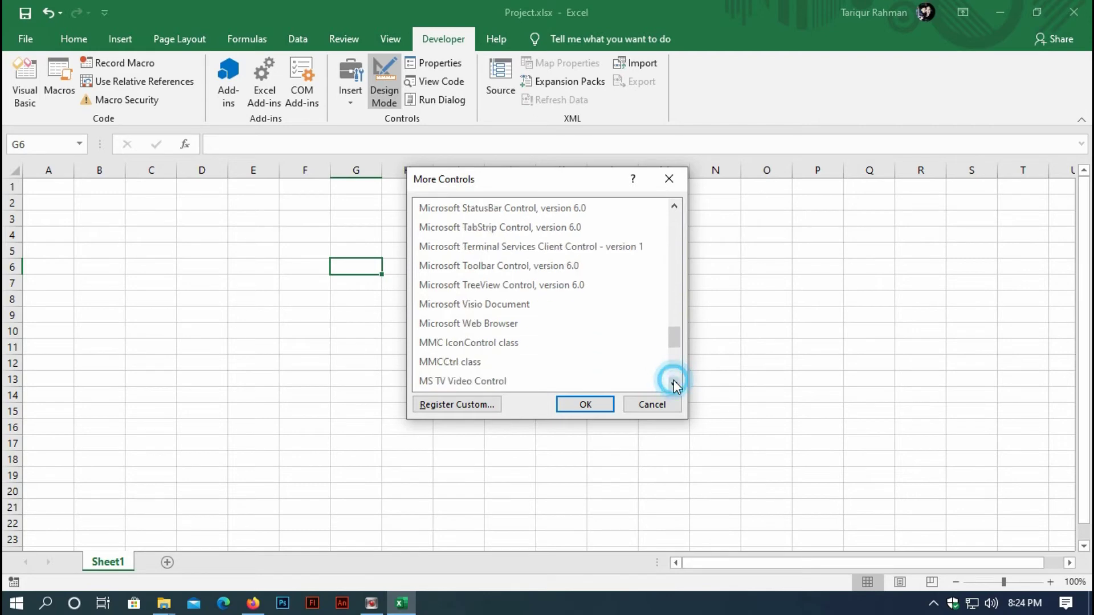
click(674, 380)
click(674, 380)
click(673, 381)
click(674, 380)
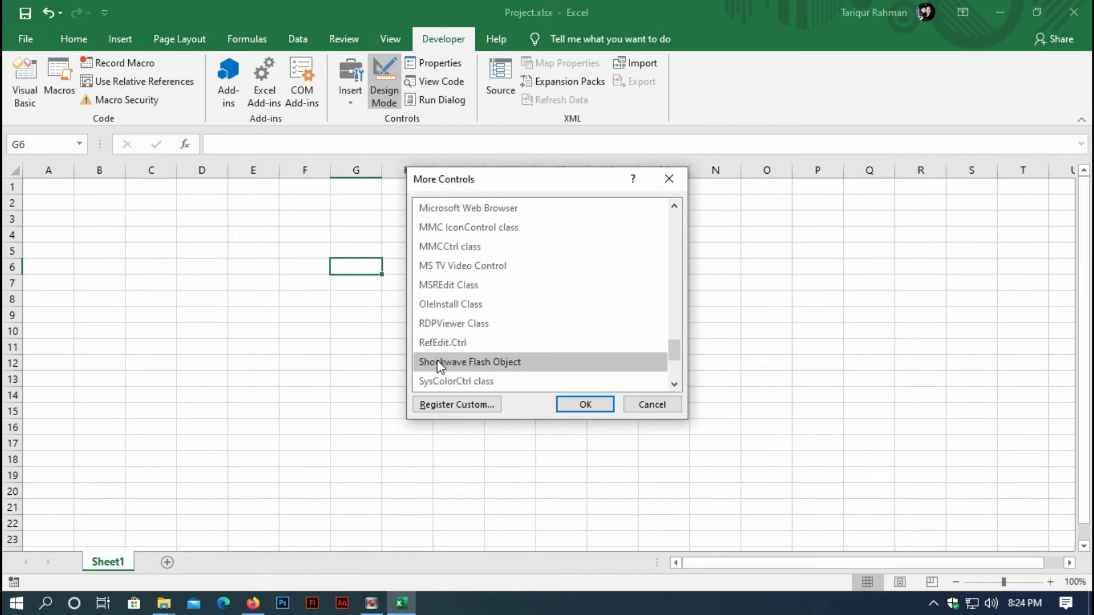
click(502, 363)
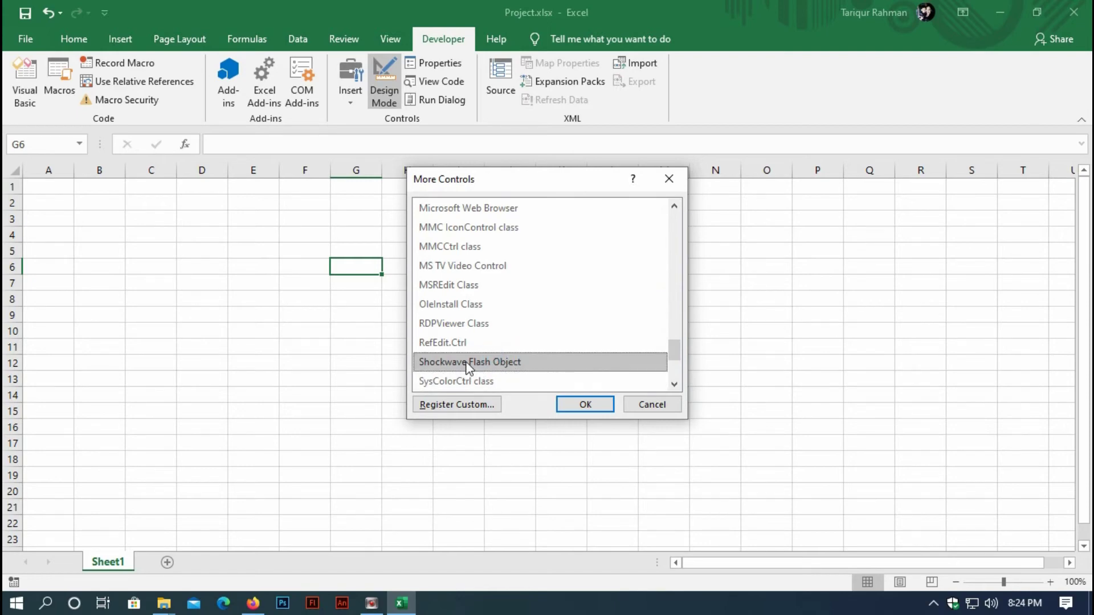
click(565, 402)
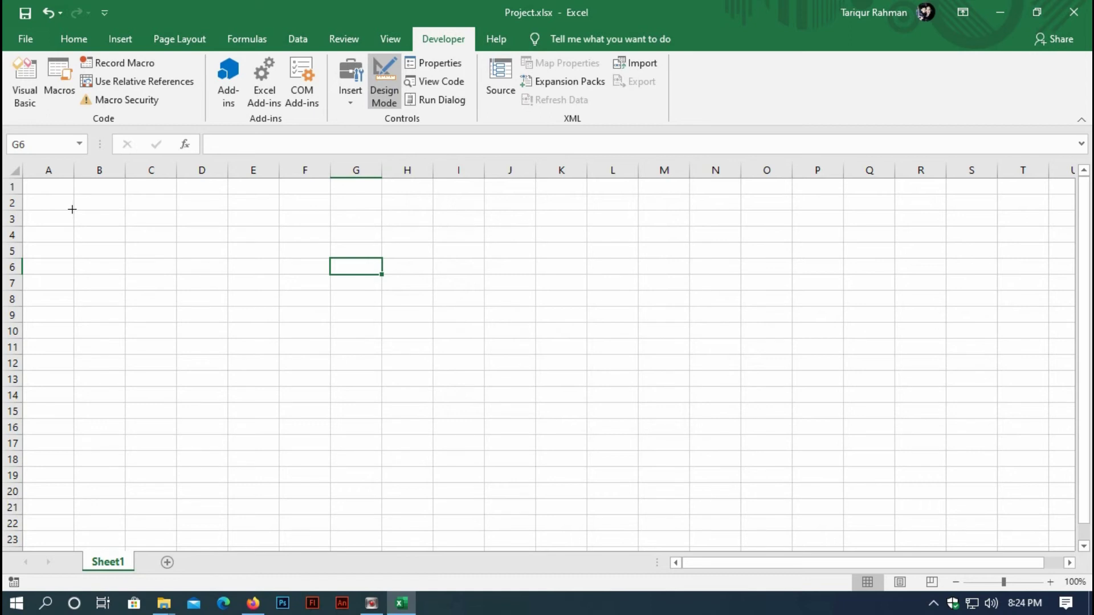
Step: Draw the Shockwave Flash control on Sheet1 from cell B3 to about K22
drag(72, 209, 496, 424)
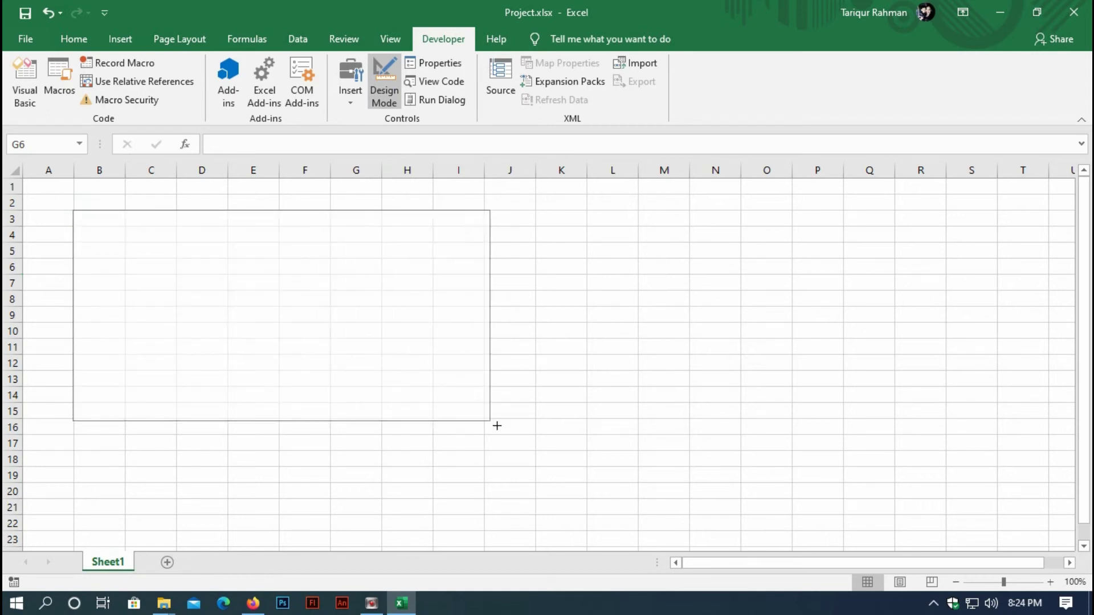
drag(496, 425, 601, 527)
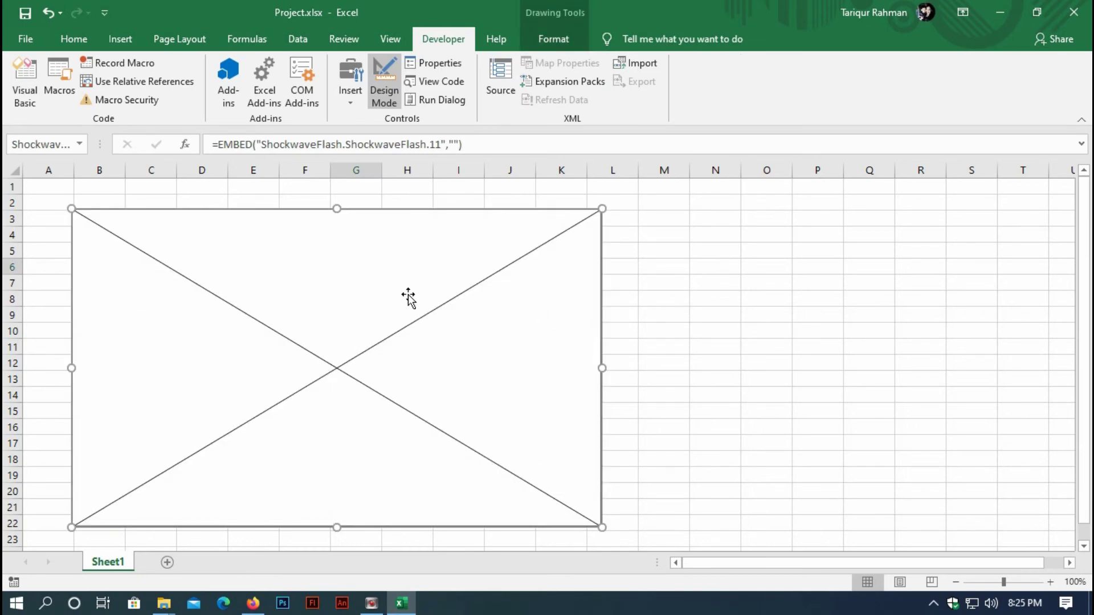
click(332, 280)
click(720, 342)
click(433, 342)
Step: Open the Flash control's Properties sheet and start editing its Movie field
right_click(432, 340)
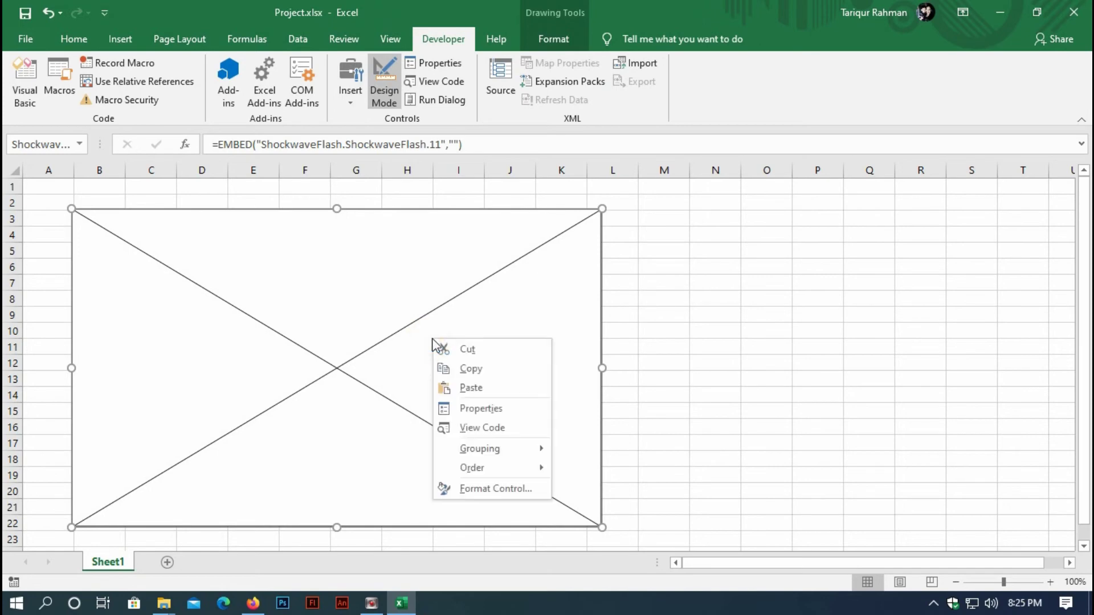
click(477, 409)
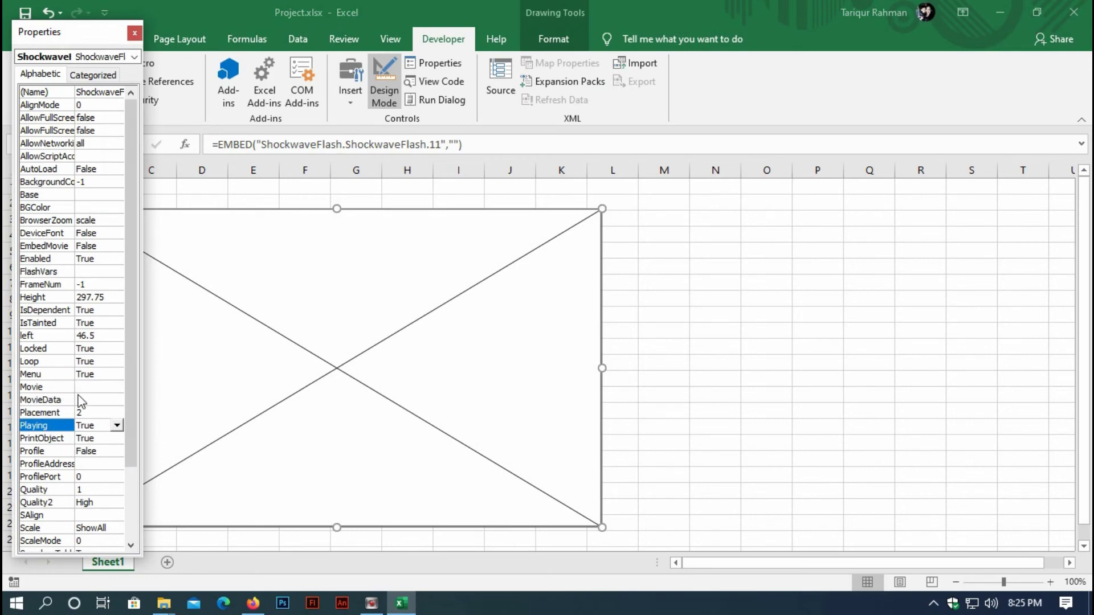
click(81, 386)
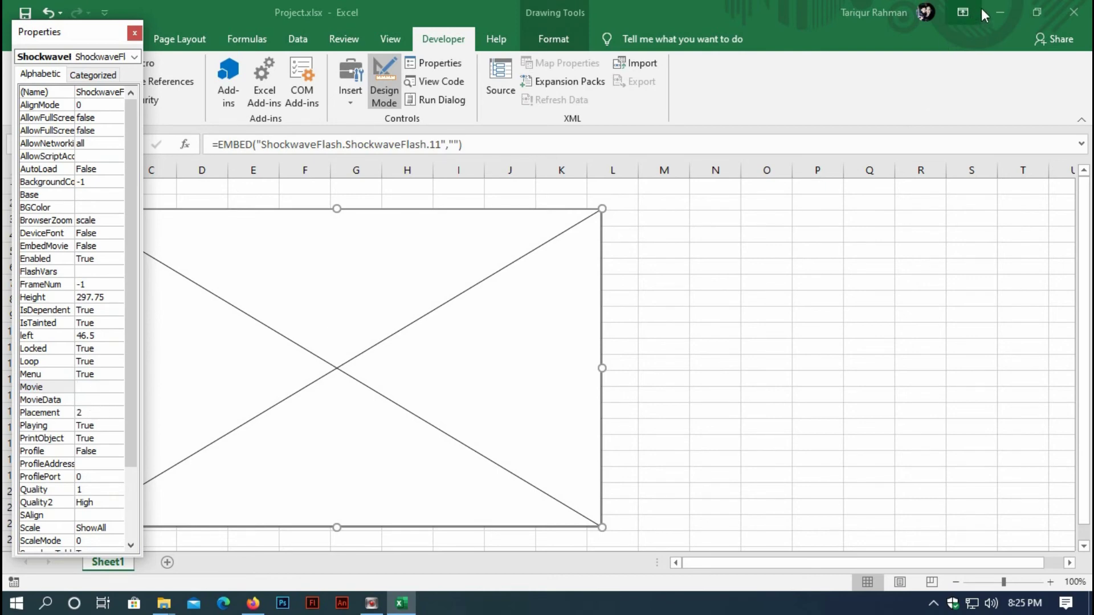
Step: Copy the name Quiz.swf from its File Explorer rename box without renaming it
click(1012, 12)
click(190, 237)
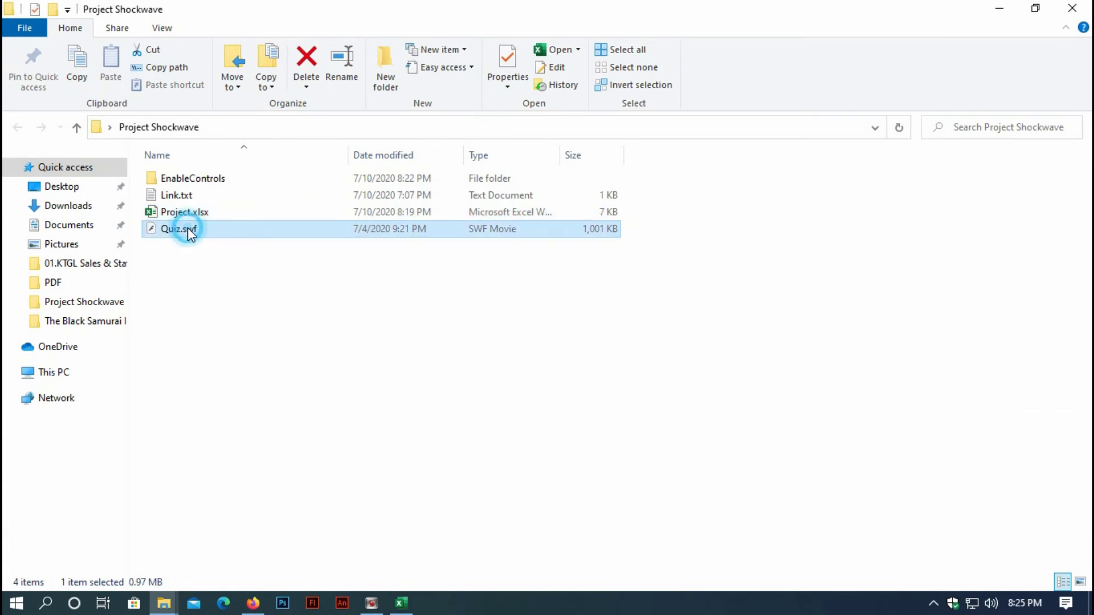
right_click(187, 229)
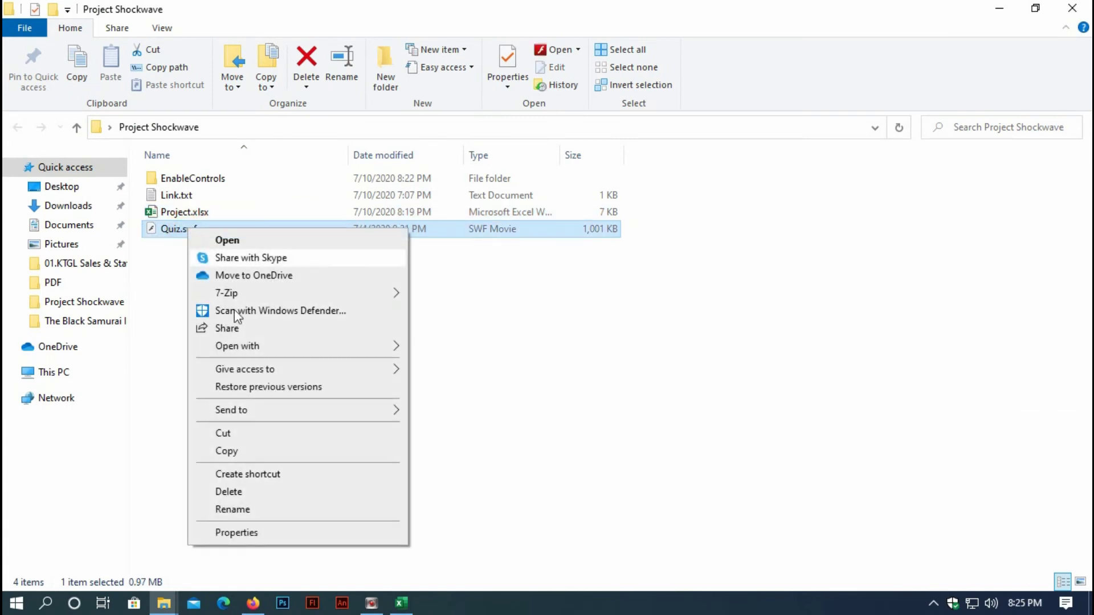
click(220, 509)
click(211, 229)
drag(211, 230, 129, 225)
key(ctrl+c)
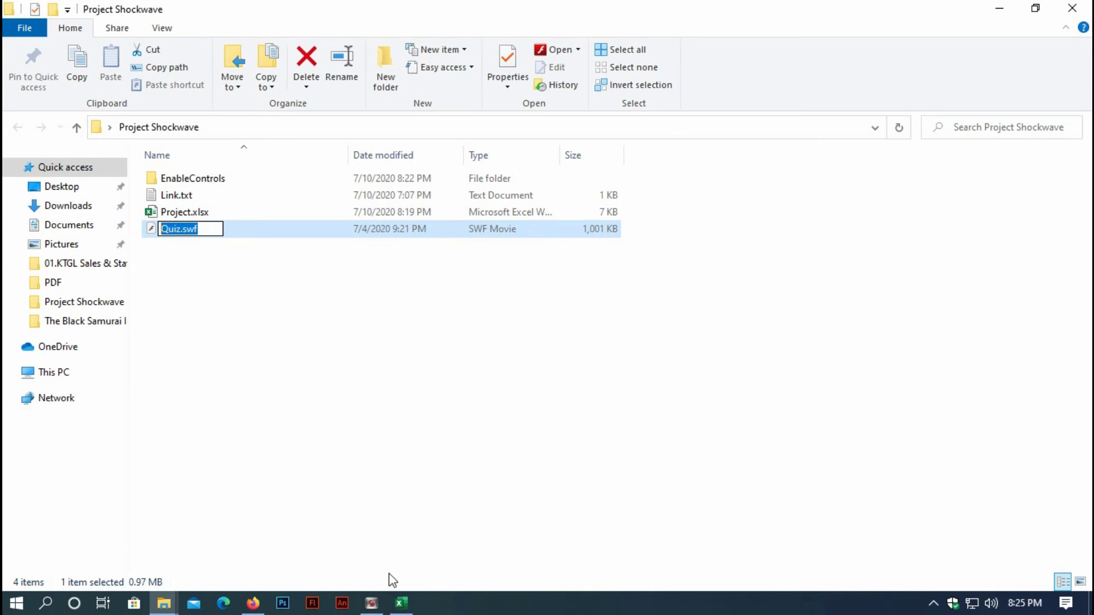
click(401, 603)
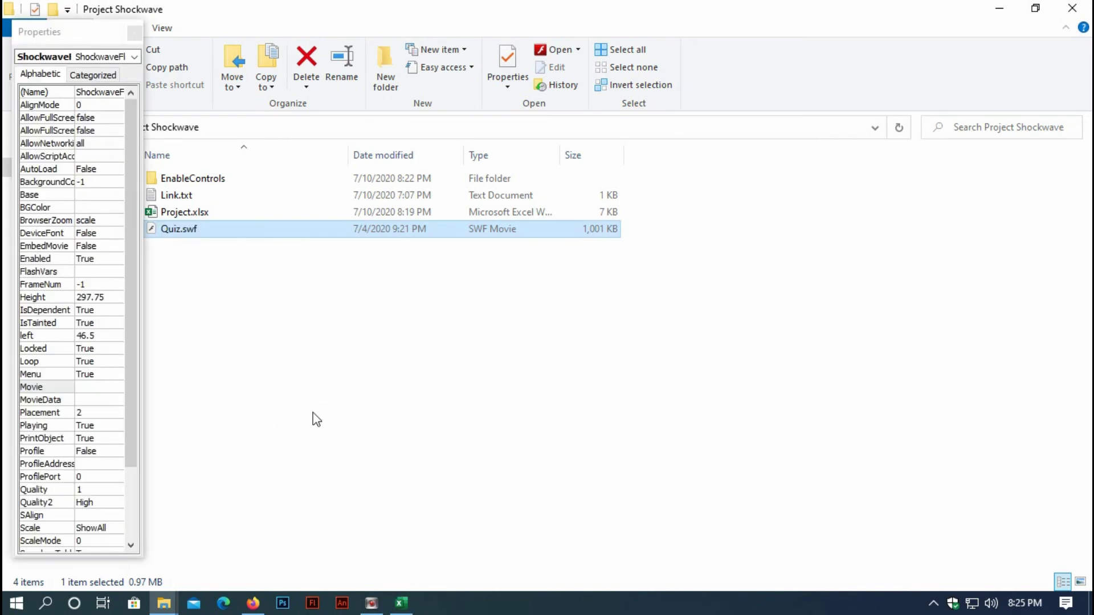
Step: Paste Quiz.swf as the Flash control's Movie property and deselect the control
click(401, 604)
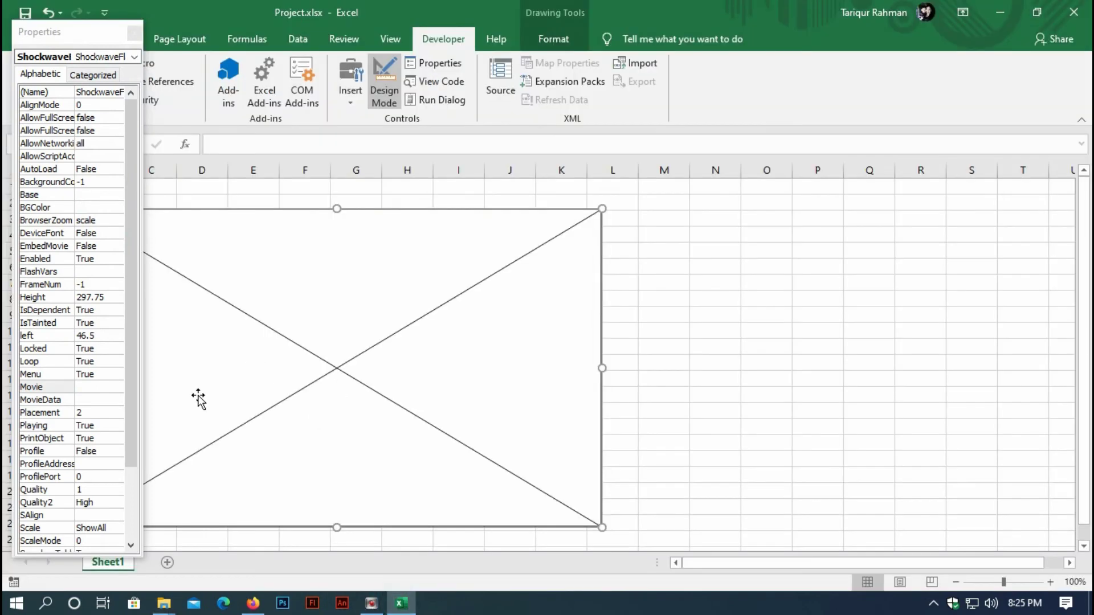
click(86, 387)
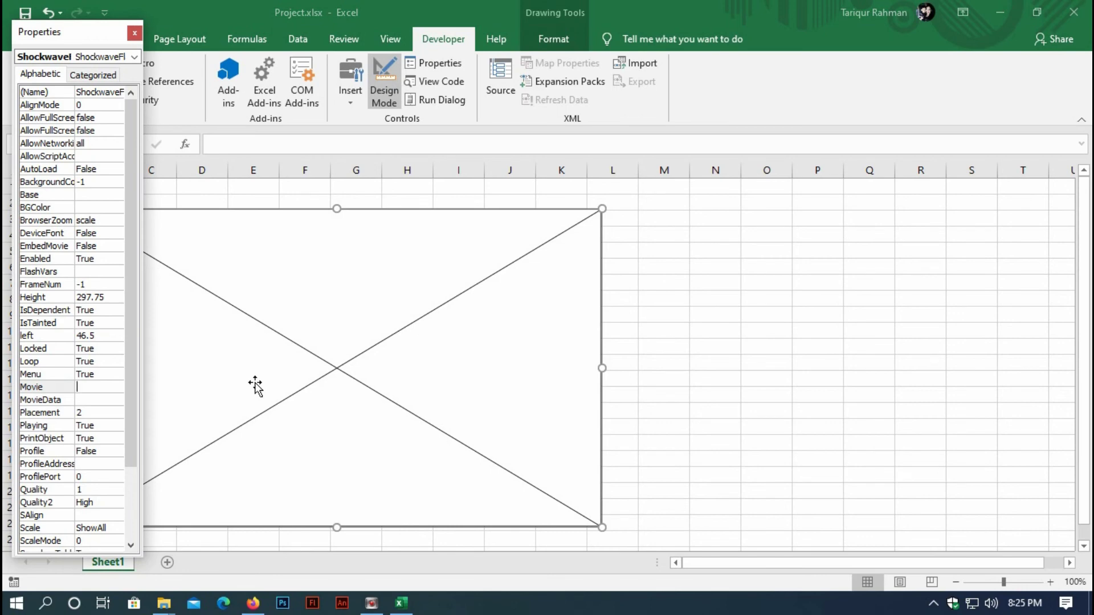
key(ctrl+v)
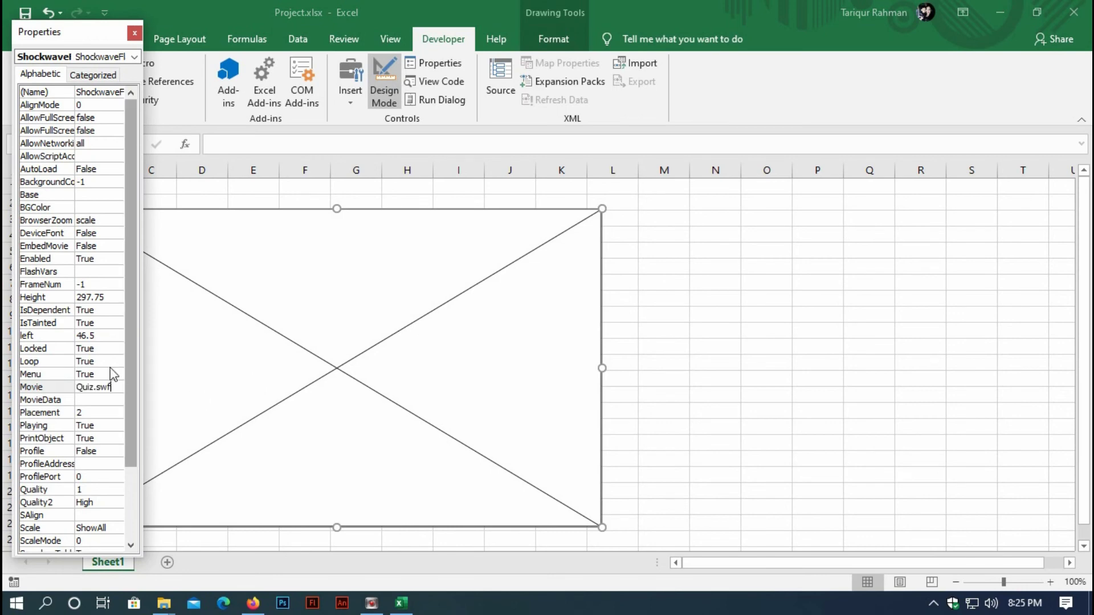
click(302, 285)
click(617, 338)
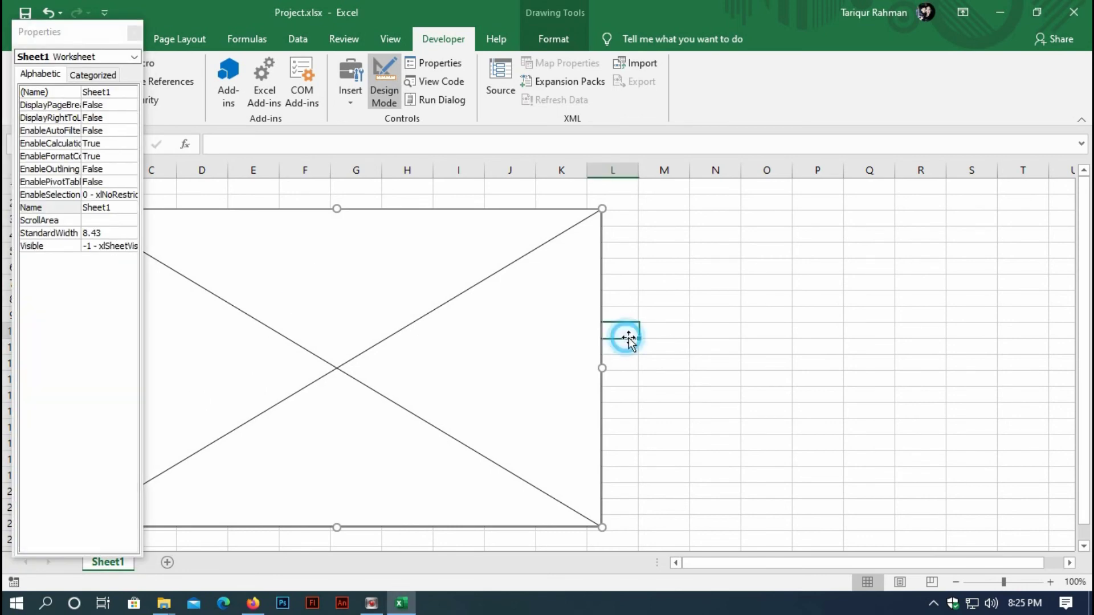
click(333, 294)
click(830, 298)
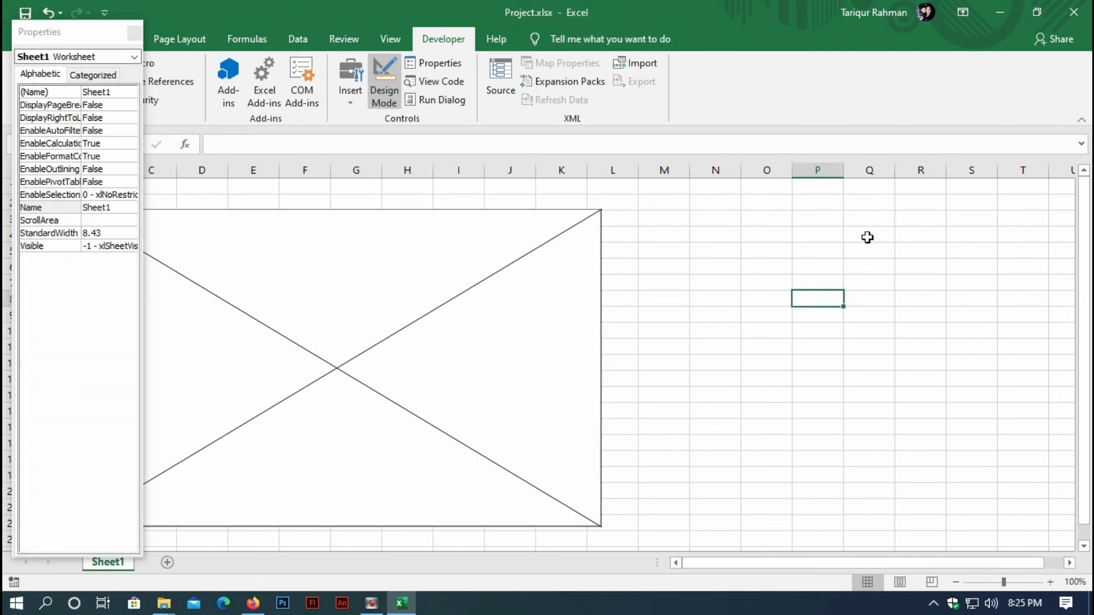
Step: Close Excel saving Project.xlsx, then select Project.xlsx in the folder
click(1080, 17)
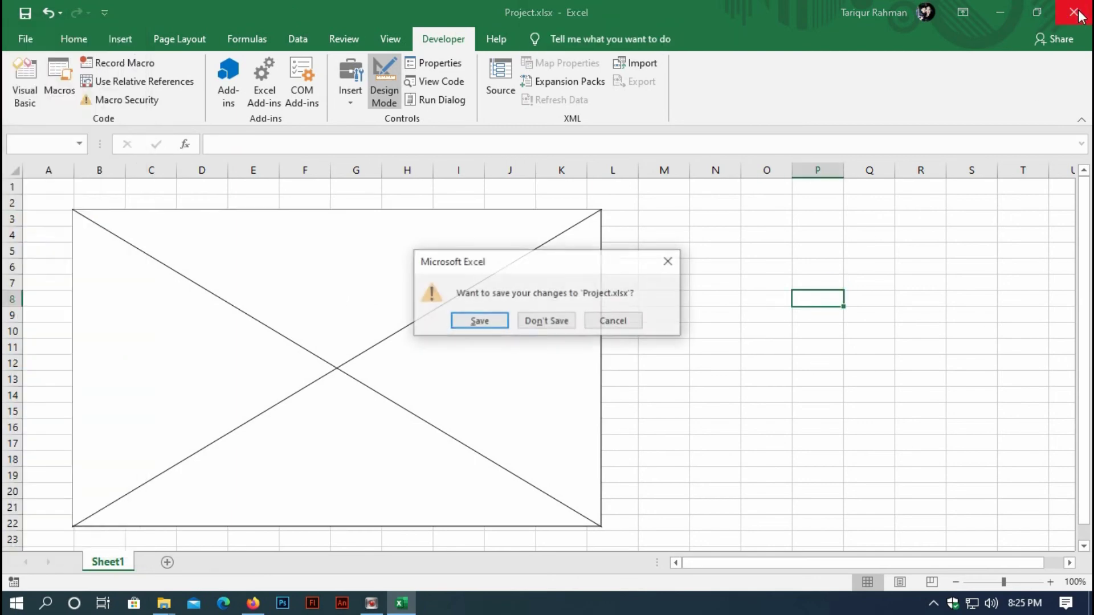
click(480, 322)
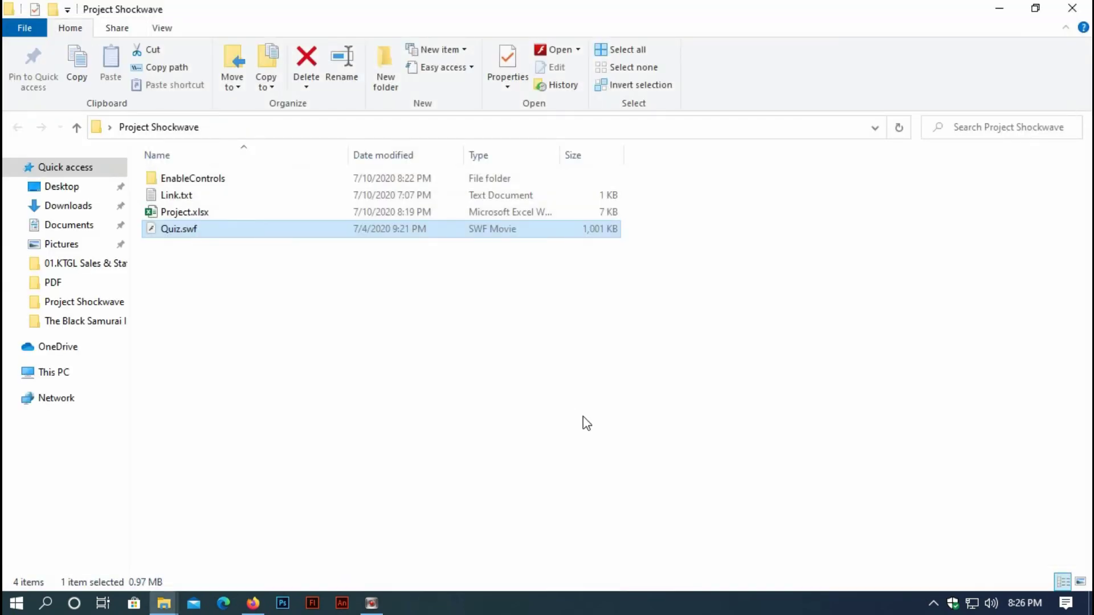
click(556, 400)
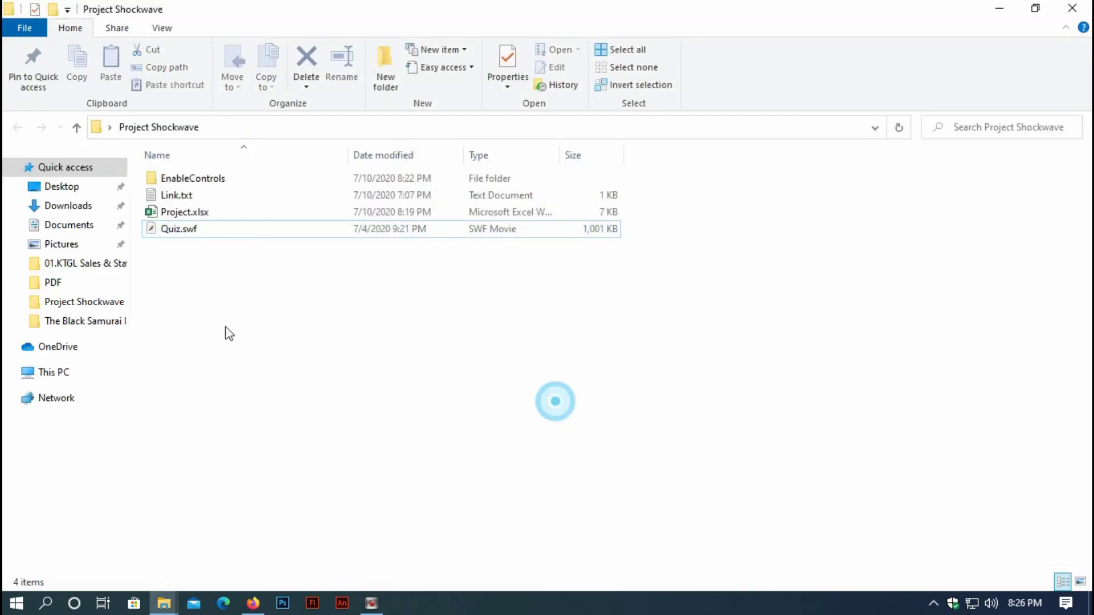
click(175, 211)
Step: Reopen Project.xlsx and allow its embedded Flash content to play
double_click(175, 212)
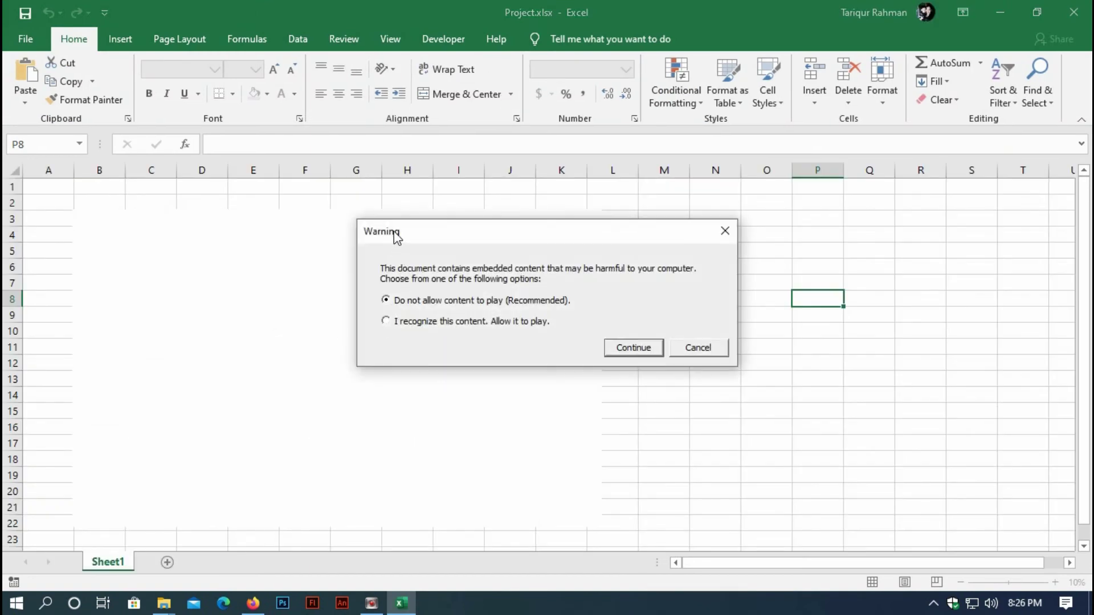
click(386, 324)
click(628, 347)
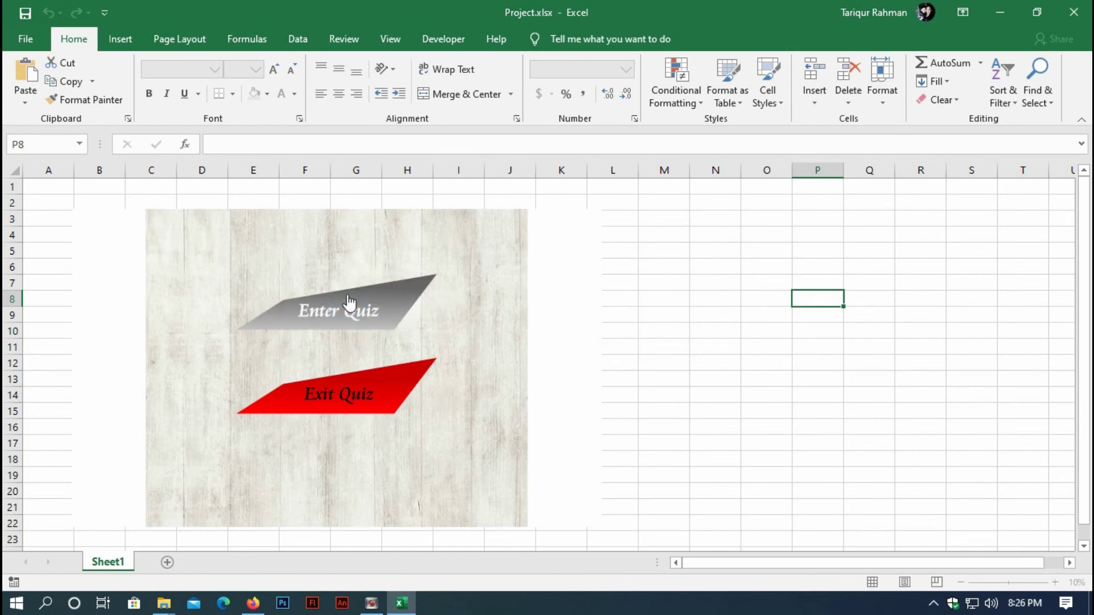
Step: Enter the quiz, answer Dhaka and Jackfruit for 2 points, then exit it
click(366, 391)
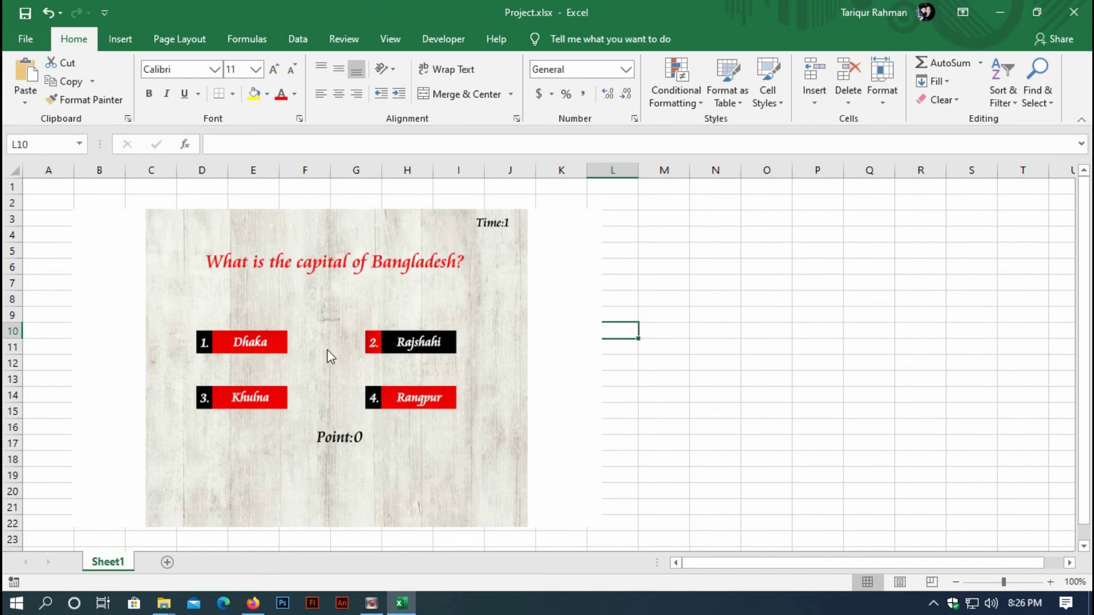
click(240, 345)
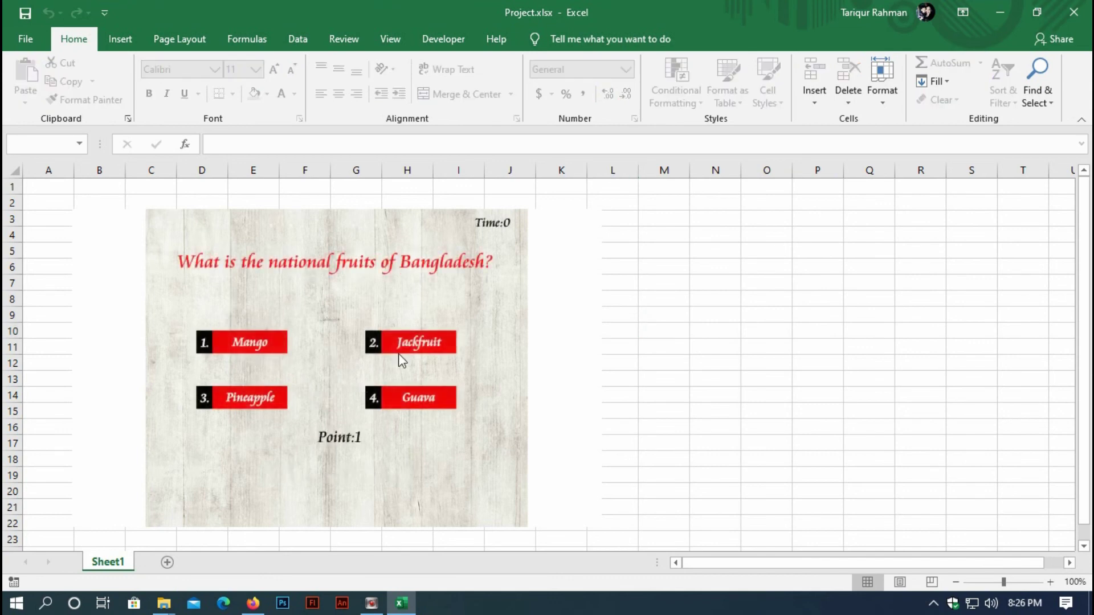
click(414, 344)
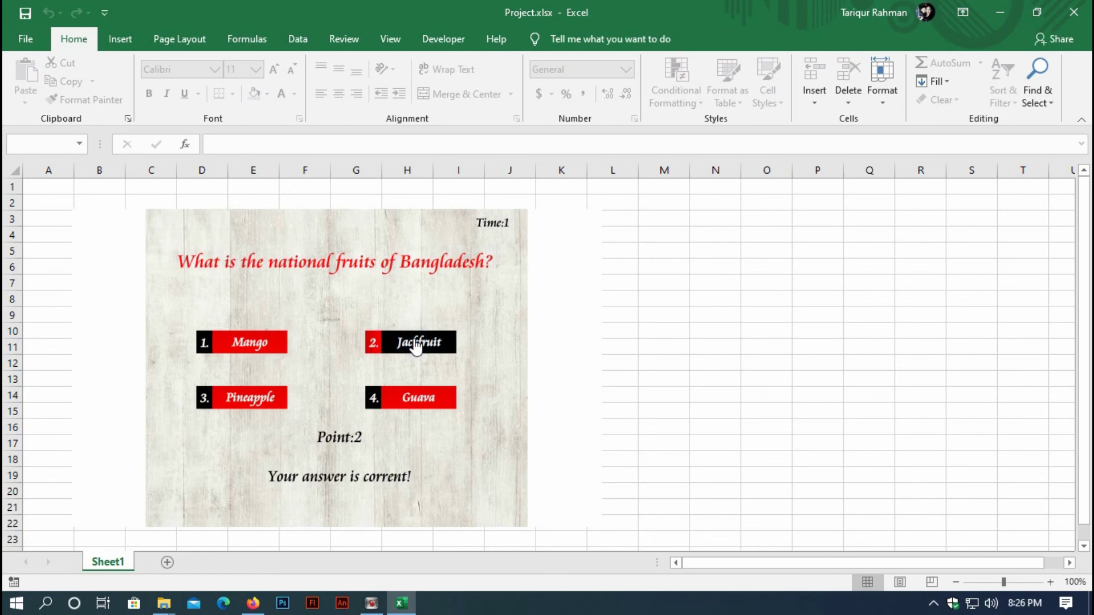
click(323, 360)
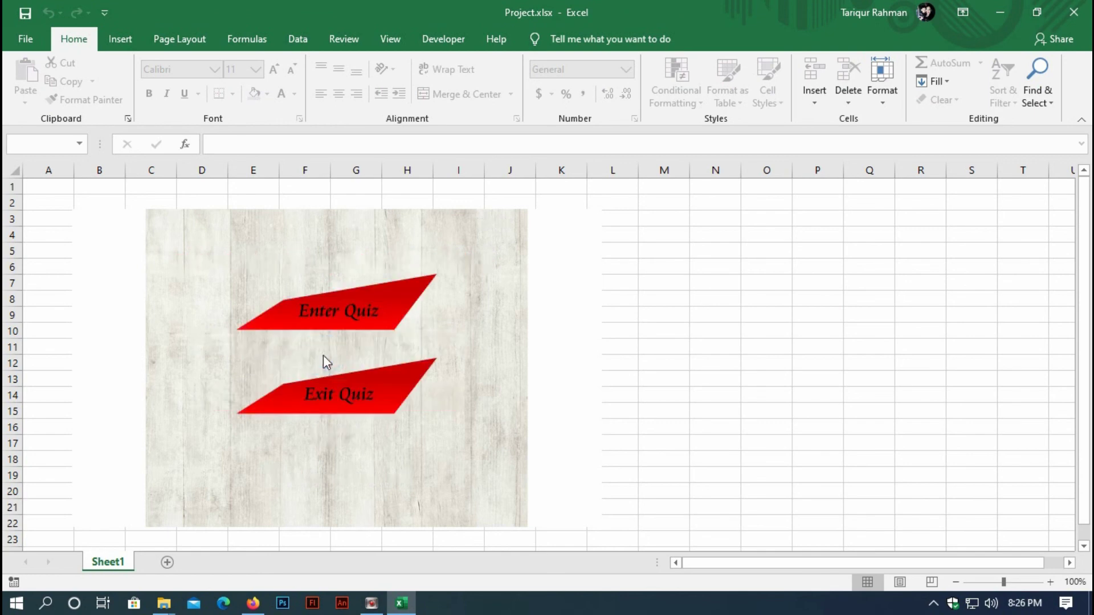
click(338, 394)
Step: Select Quiz.swf and Project.xlsx together in the folder, then return to the TechNet page
click(404, 382)
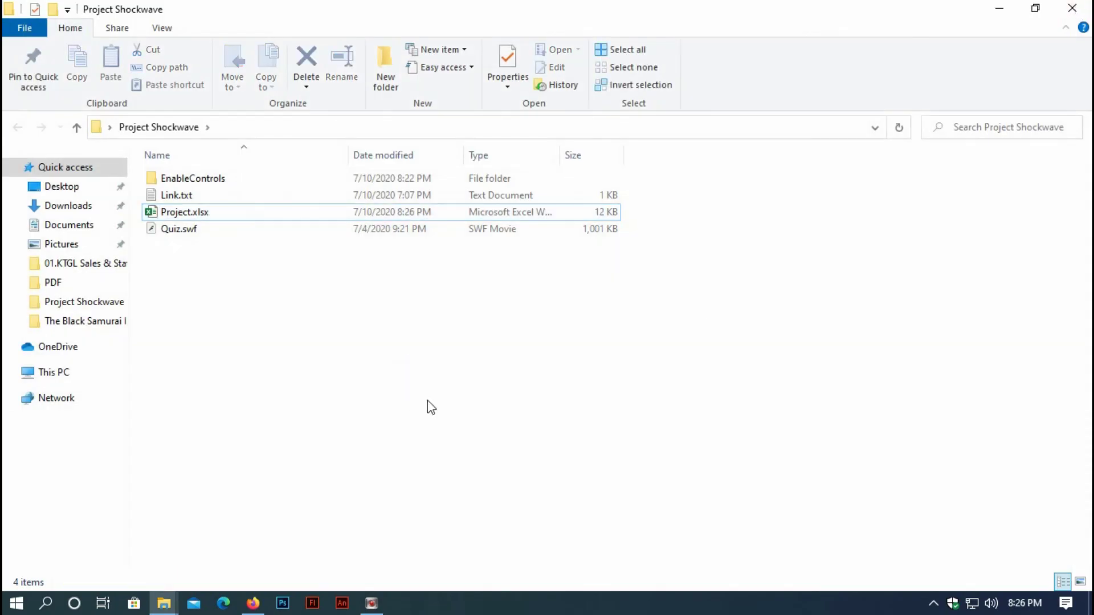
click(275, 323)
click(184, 230)
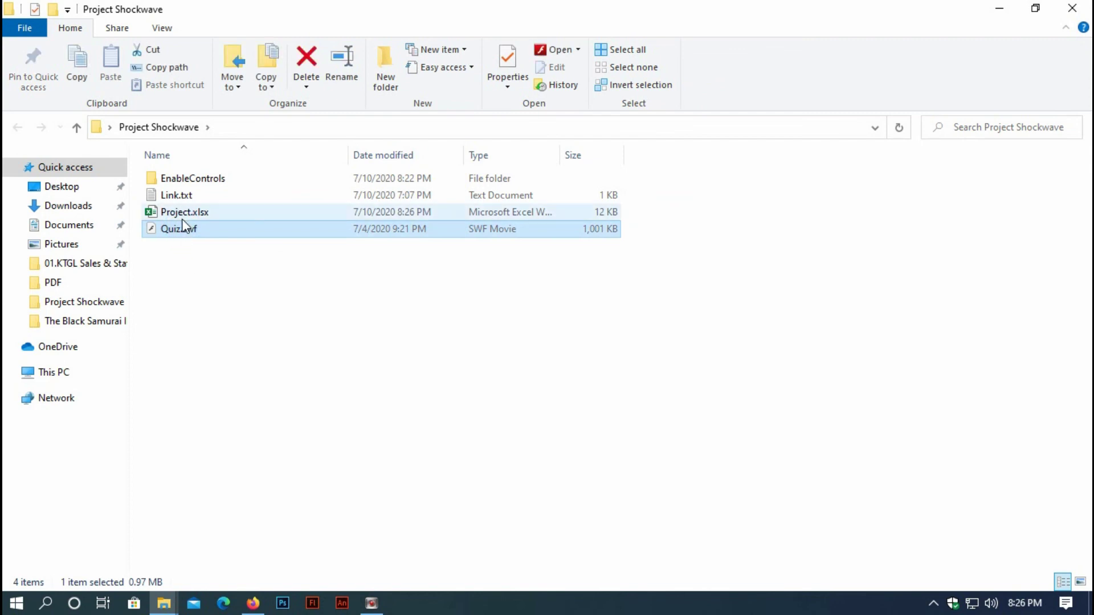
ctrl+click(182, 221)
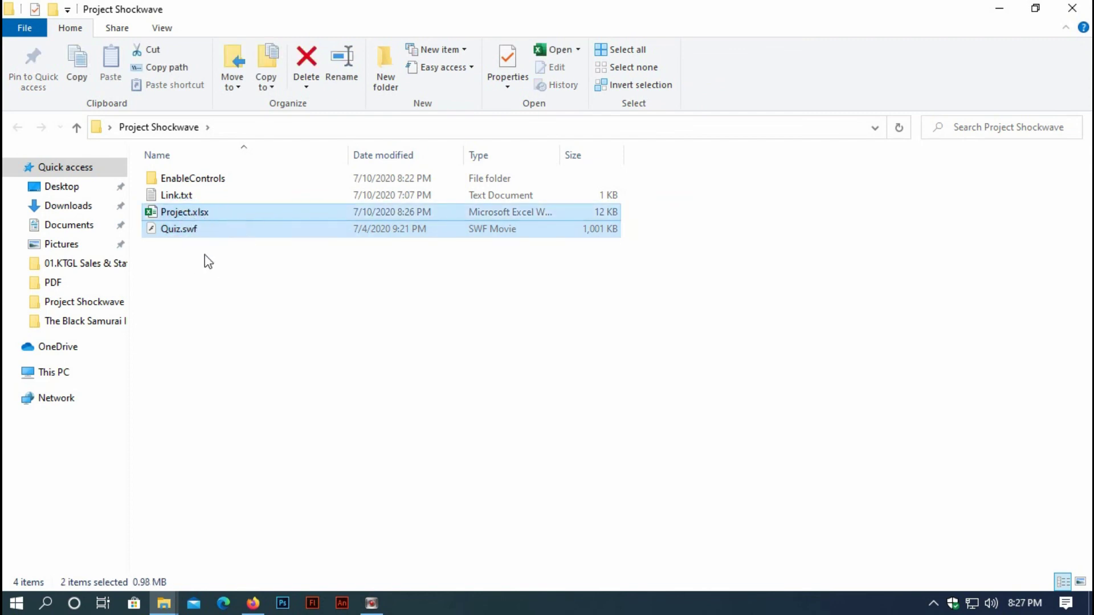
click(244, 300)
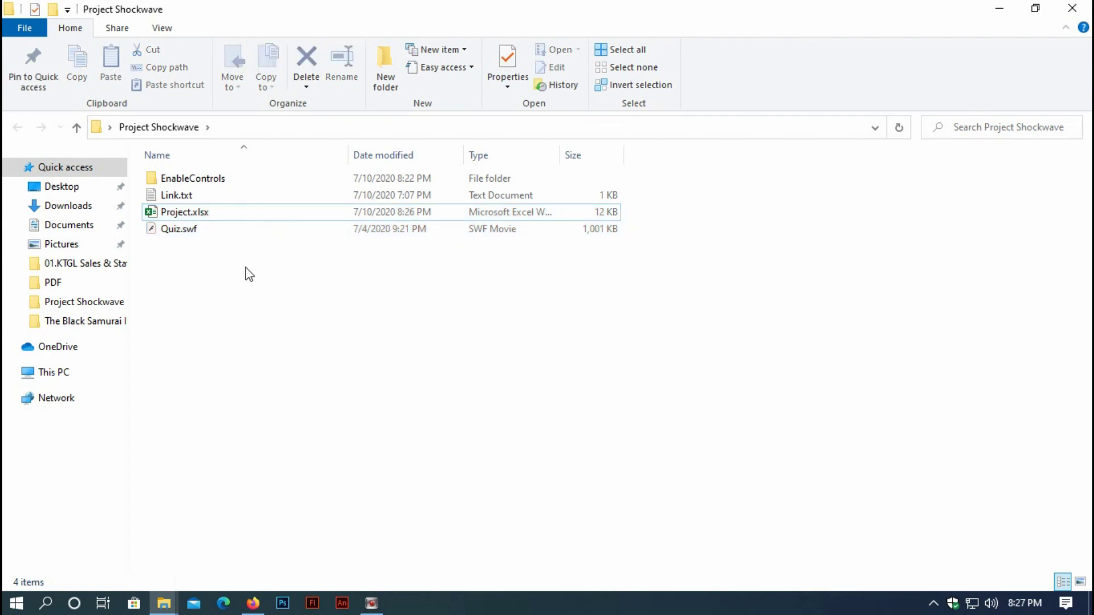
click(253, 604)
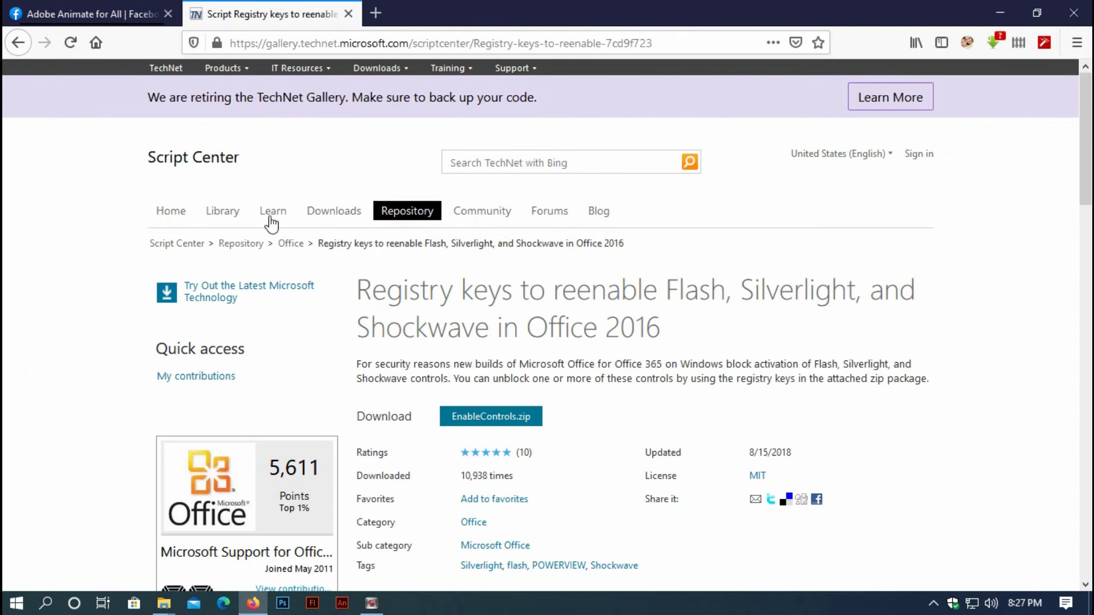
scroll(364, 333, down, 10)
scroll(364, 333, up, 5)
scroll(364, 332, up, 3)
Step: Go to the Facebook post with the reply about keeping .xlsx and .swf together
click(117, 12)
scroll(415, 408, down, 4)
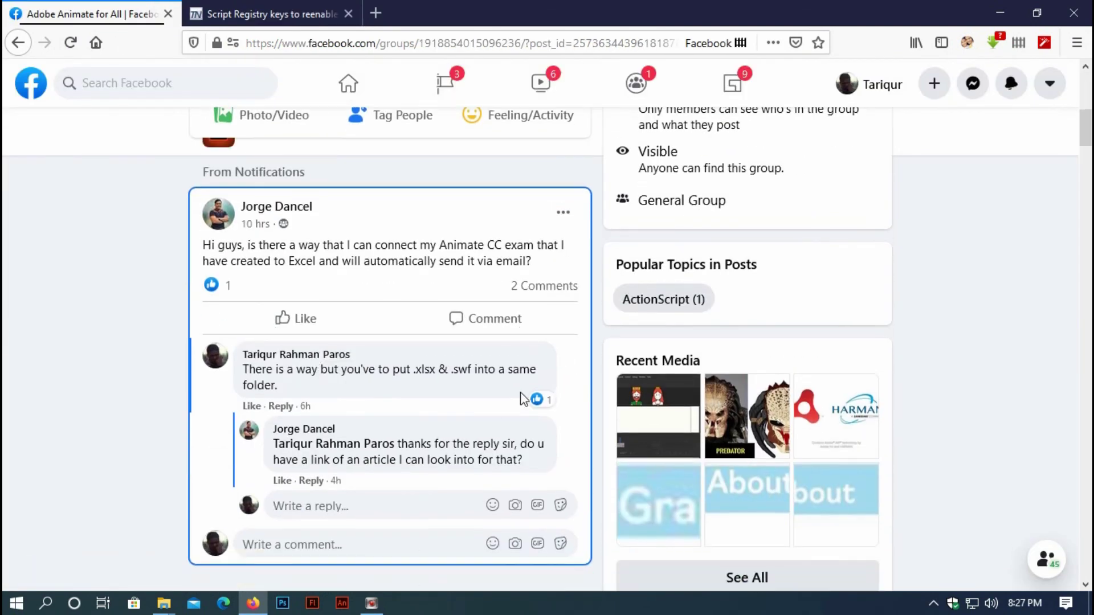